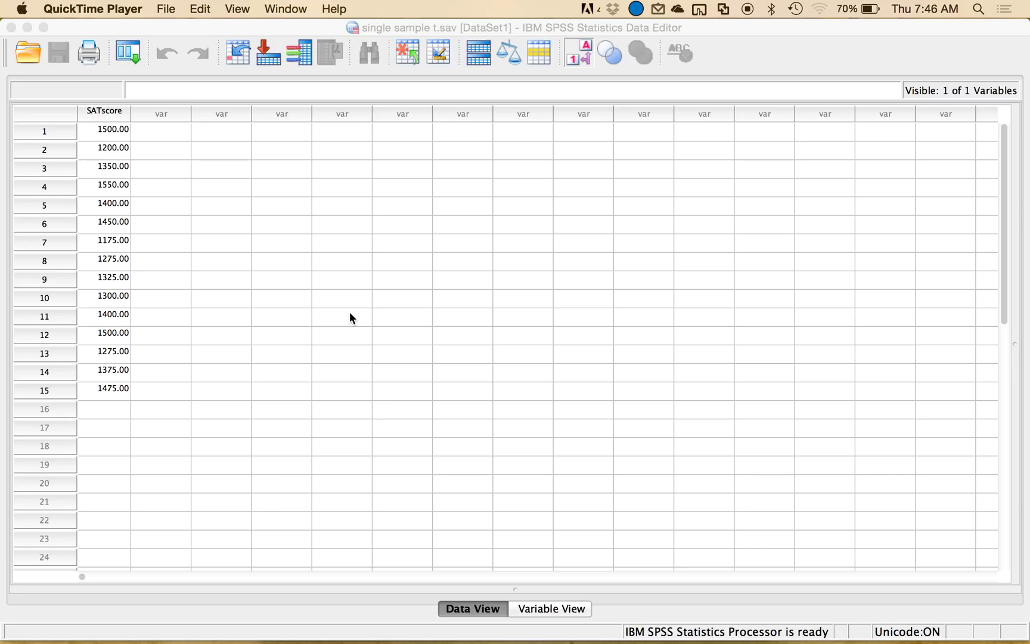
Inspect the SATscore column in the data editor, starting with the first value 1500.00
{"action": "left_click", "coordinate": [378, 257]}
{"action": "left_click", "coordinate": [104, 112]}
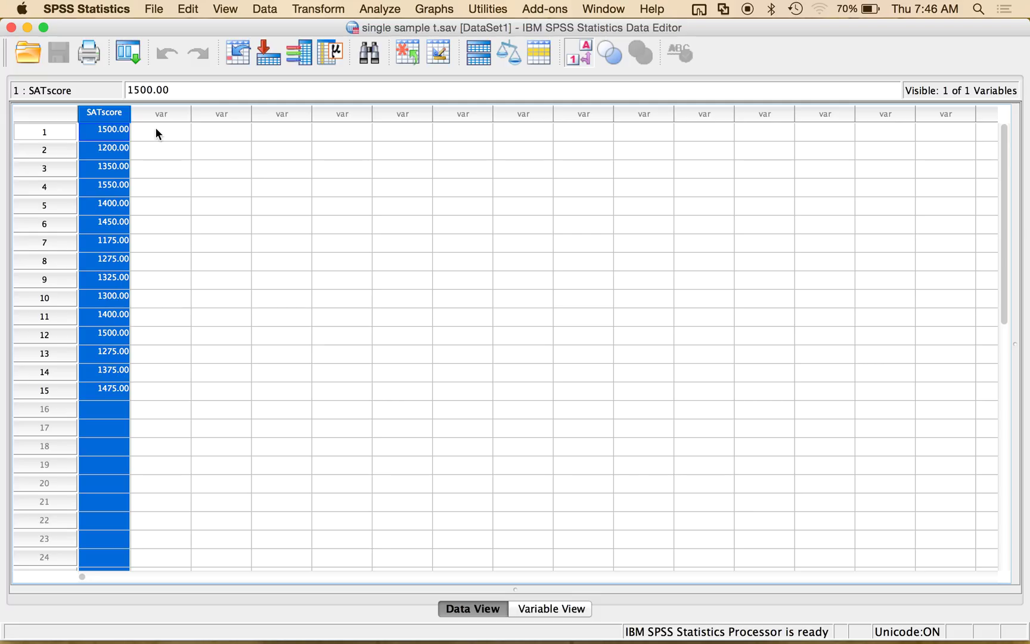
{"action": "left_click", "coordinate": [107, 134]}
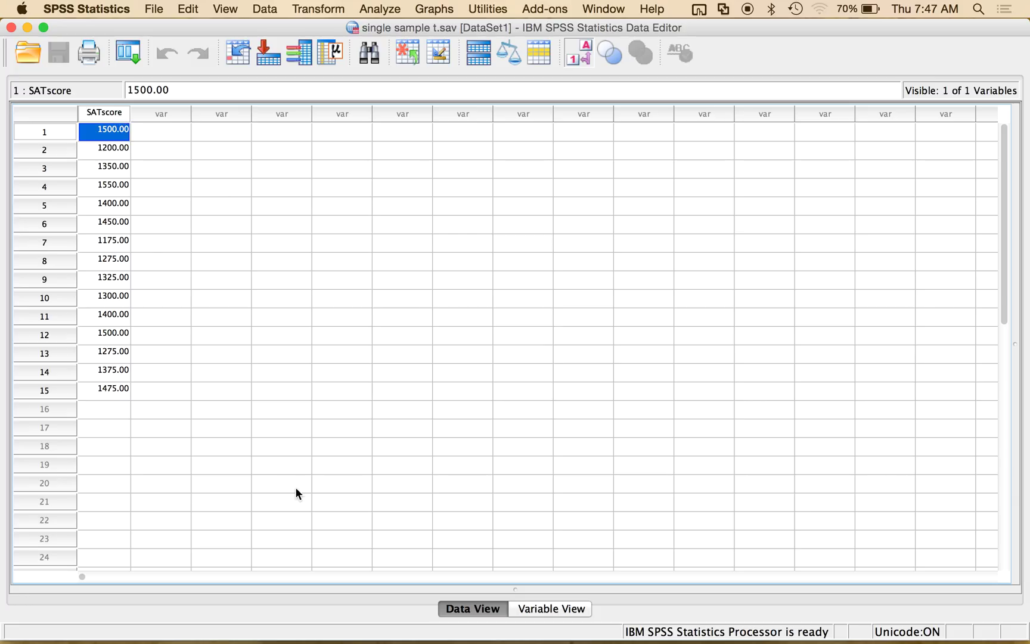
{"action": "left_click_drag", "start_coordinate": [121, 135], "coordinate": [518, 161]}
{"action": "left_click", "coordinate": [501, 156]}
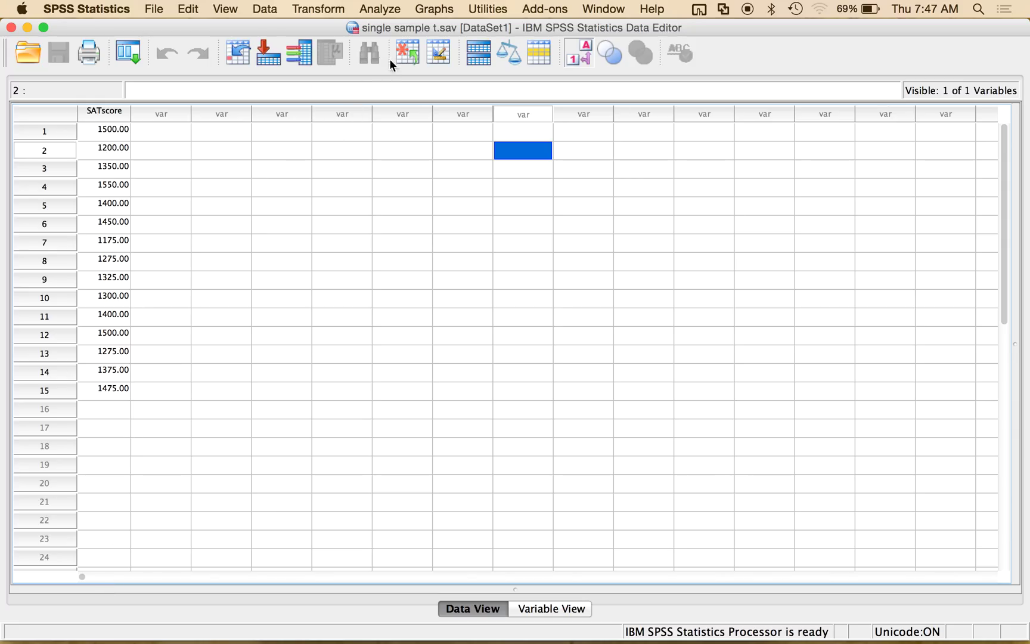
Start a One-Sample T Test with SATscore as the test variable
{"action": "left_click", "coordinate": [380, 9]}
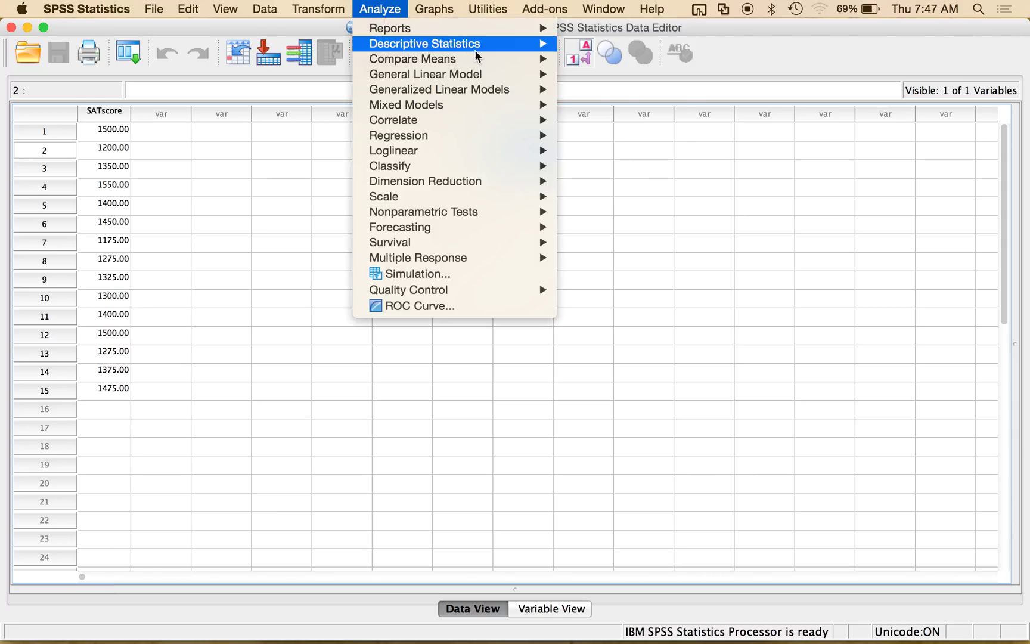
{"action": "mouse_move", "coordinate": [491, 59]}
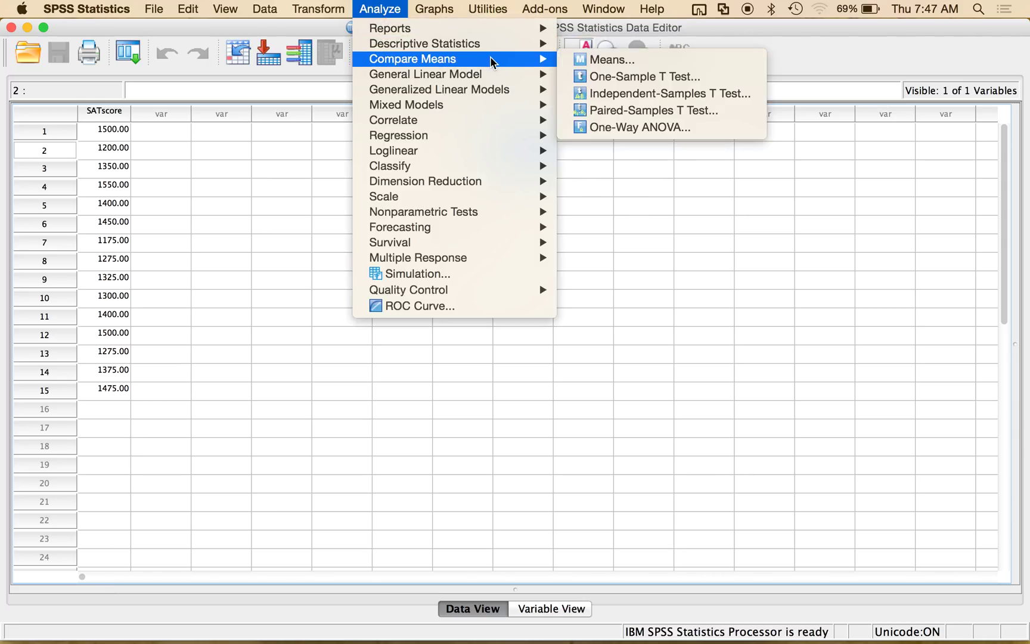
{"action": "left_click", "coordinate": [706, 77]}
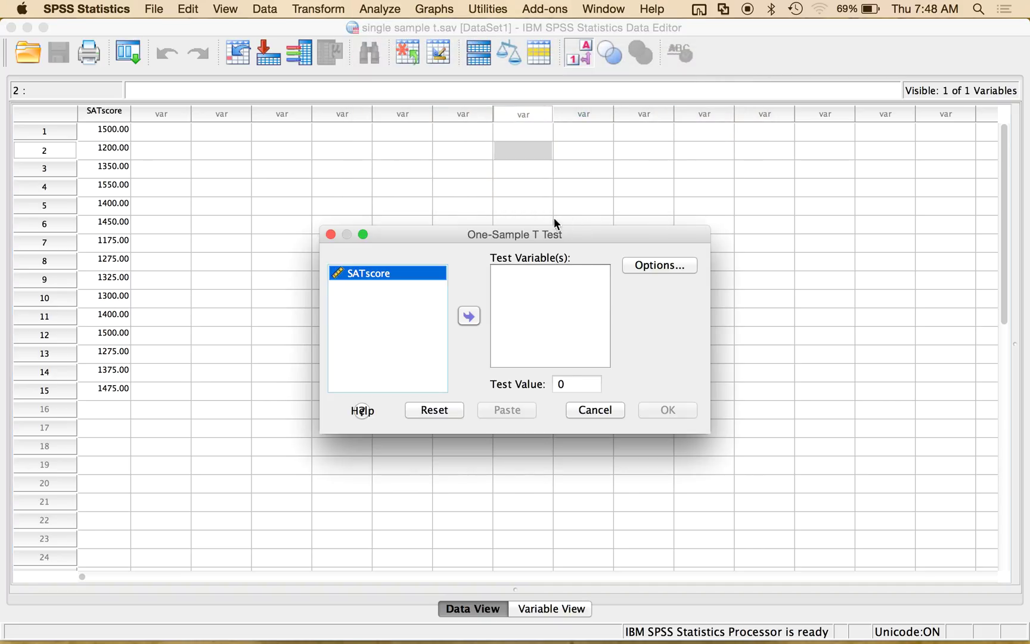
{"action": "left_click_drag", "start_coordinate": [538, 240], "coordinate": [528, 139]}
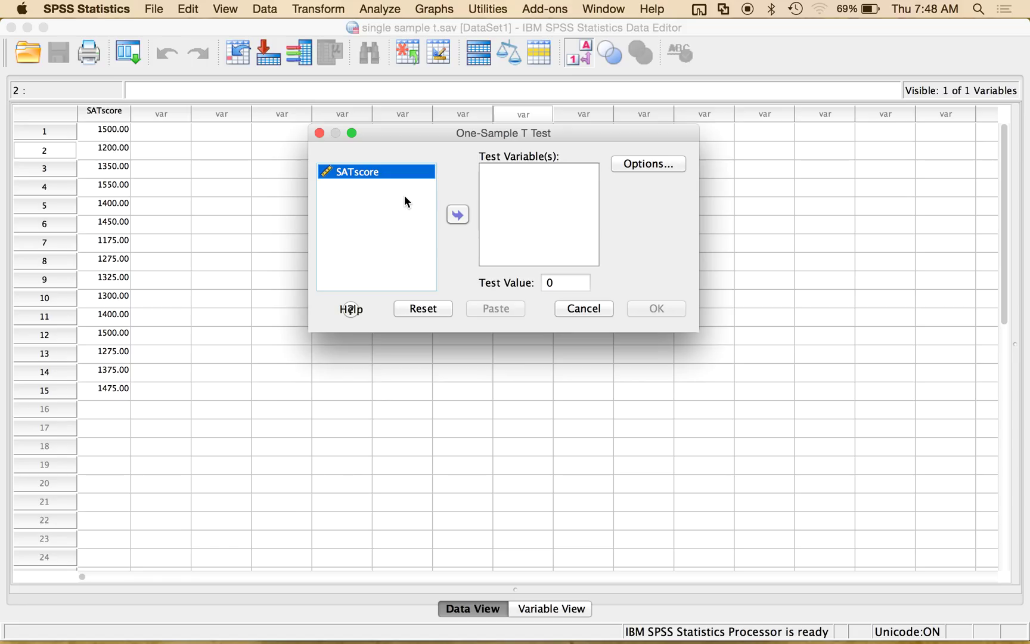
{"action": "left_click", "coordinate": [463, 212]}
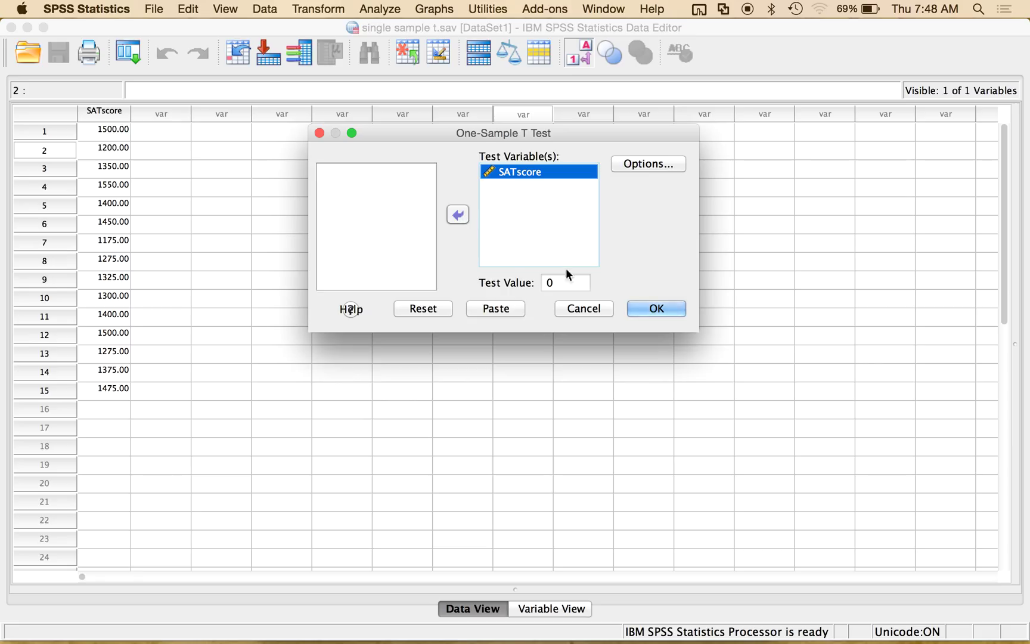
{"action": "left_click", "coordinate": [550, 282]}
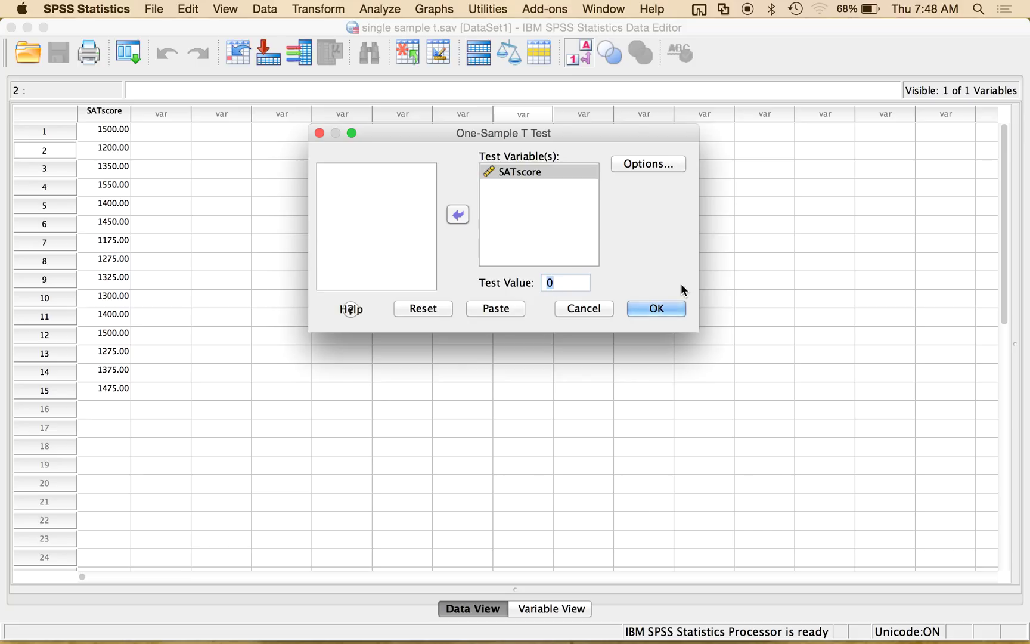
Set the test value to 1250, keep the 95% confidence interval, and run the test
{"action": "type", "text": "1250"}
{"action": "left_click", "coordinate": [660, 166]}
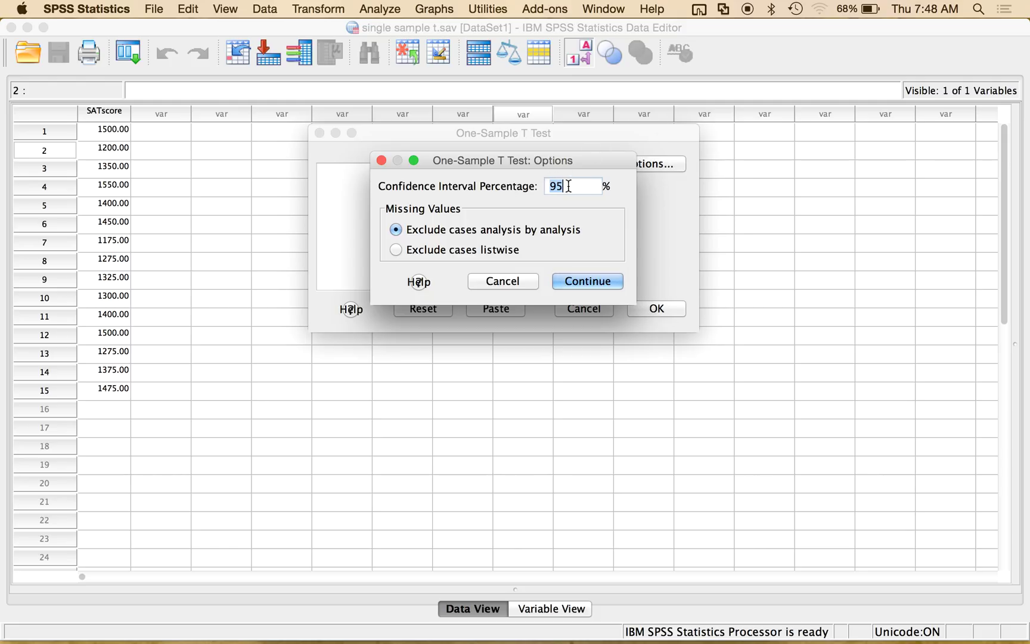
{"action": "left_click", "coordinate": [573, 279]}
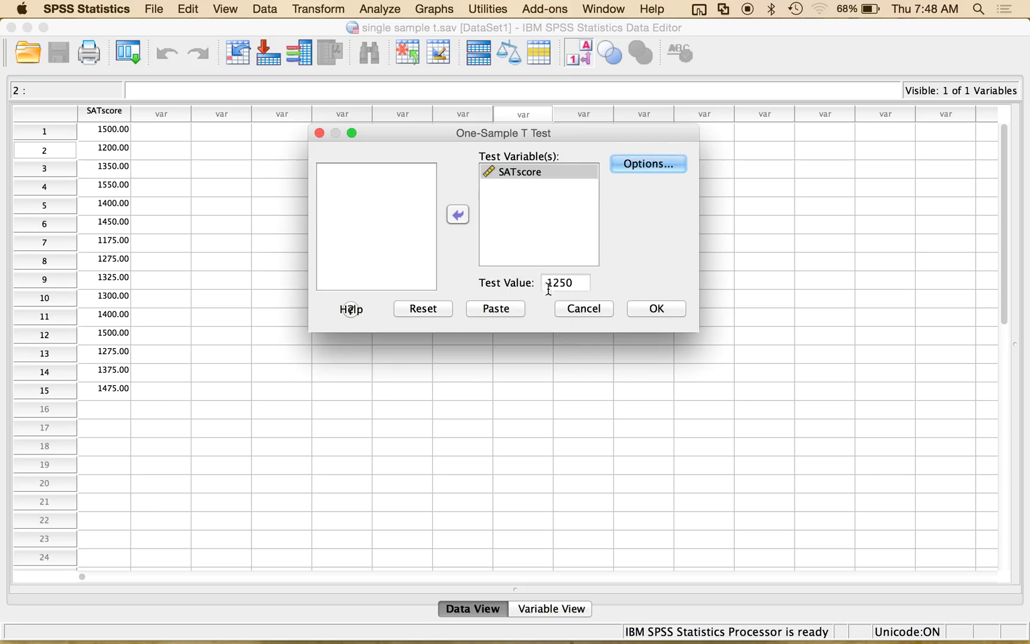
{"action": "left_click", "coordinate": [653, 313]}
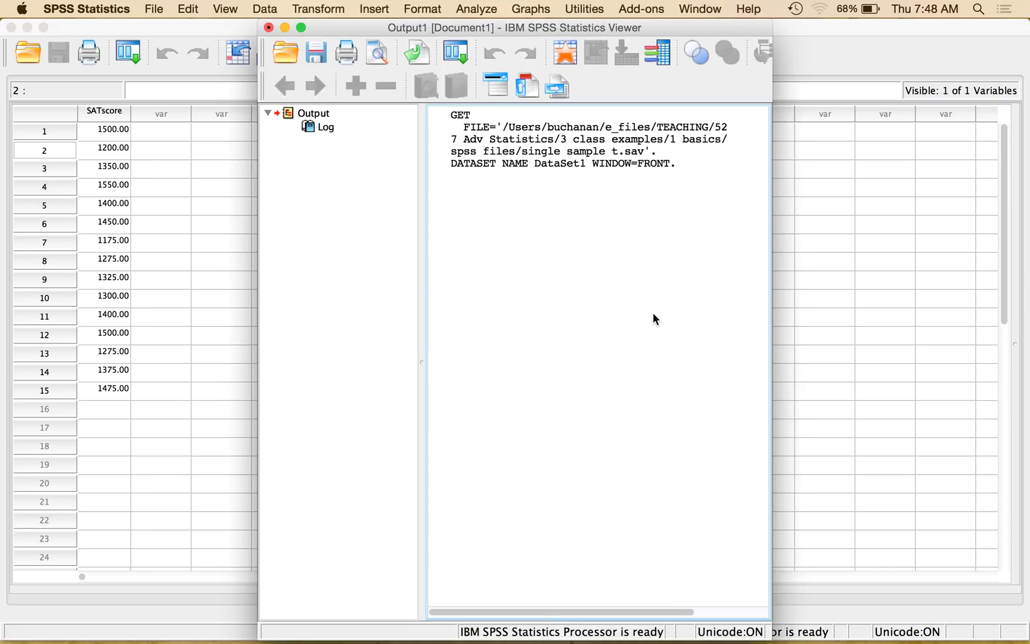
Maximize the Output Viewer and inspect the One-Sample Statistics and One-Sample Test tables
{"action": "left_click_drag", "start_coordinate": [658, 28], "coordinate": [656, 45]}
{"action": "double_click", "coordinate": [656, 45]}
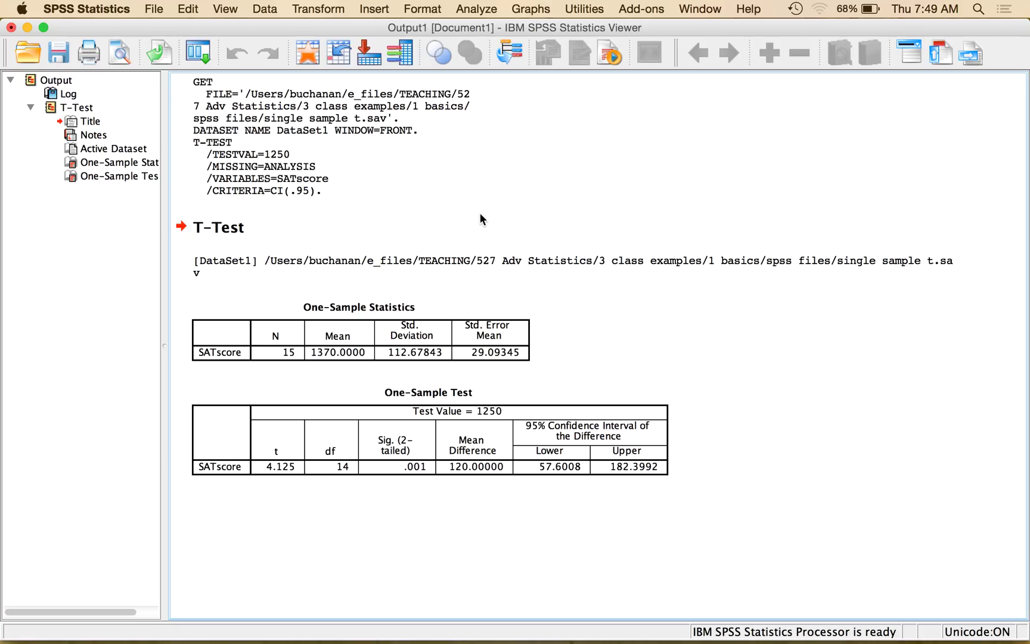
{"action": "left_click", "coordinate": [237, 343]}
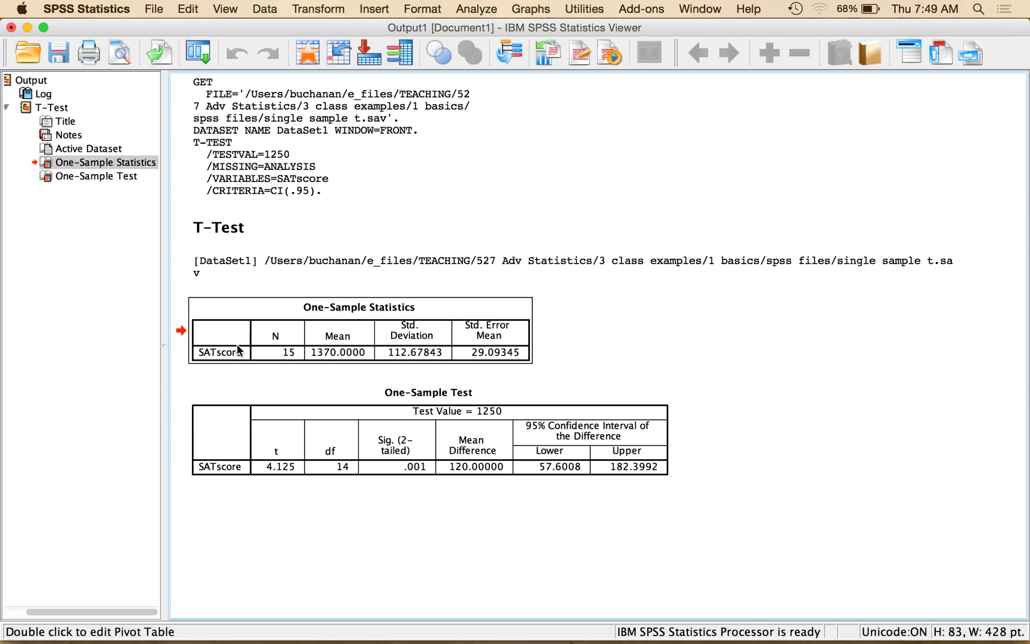
{"action": "double_click", "coordinate": [282, 350]}
{"action": "key", "text": "Escape"}
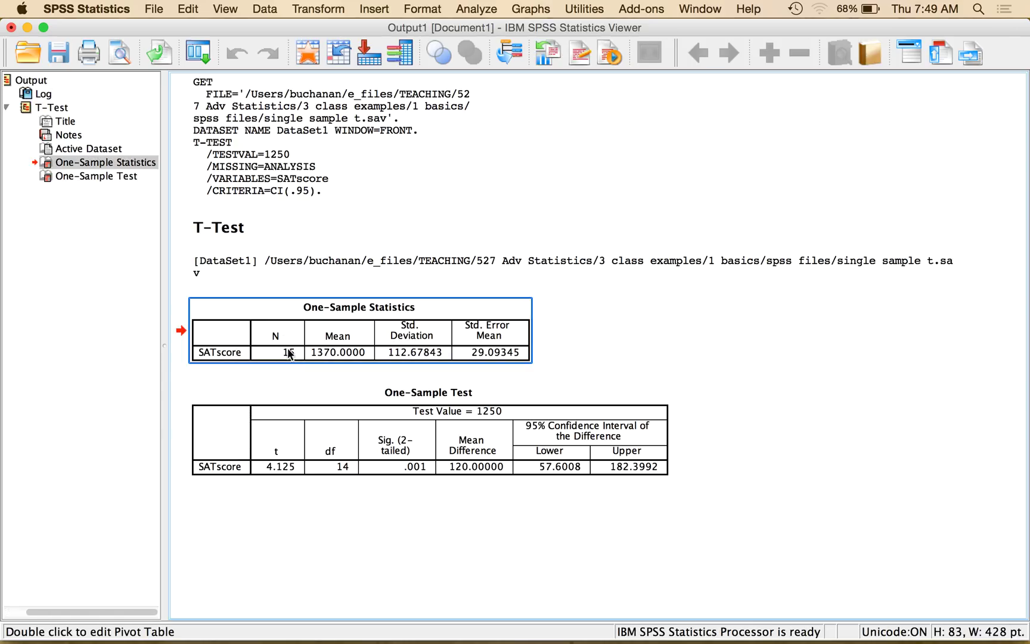
{"action": "double_click", "coordinate": [344, 355]}
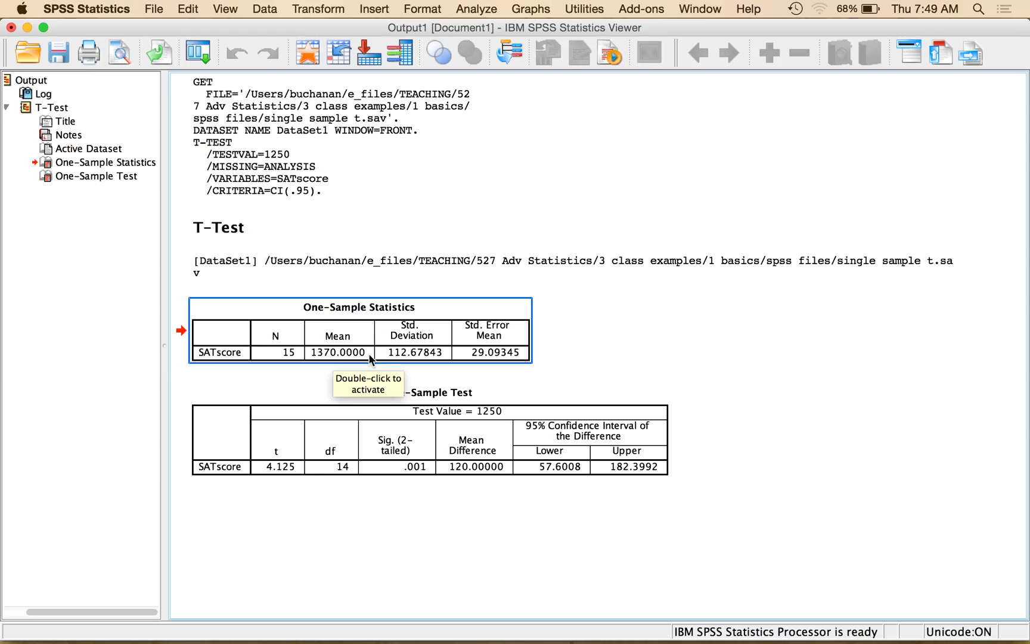
{"action": "left_click", "coordinate": [417, 352]}
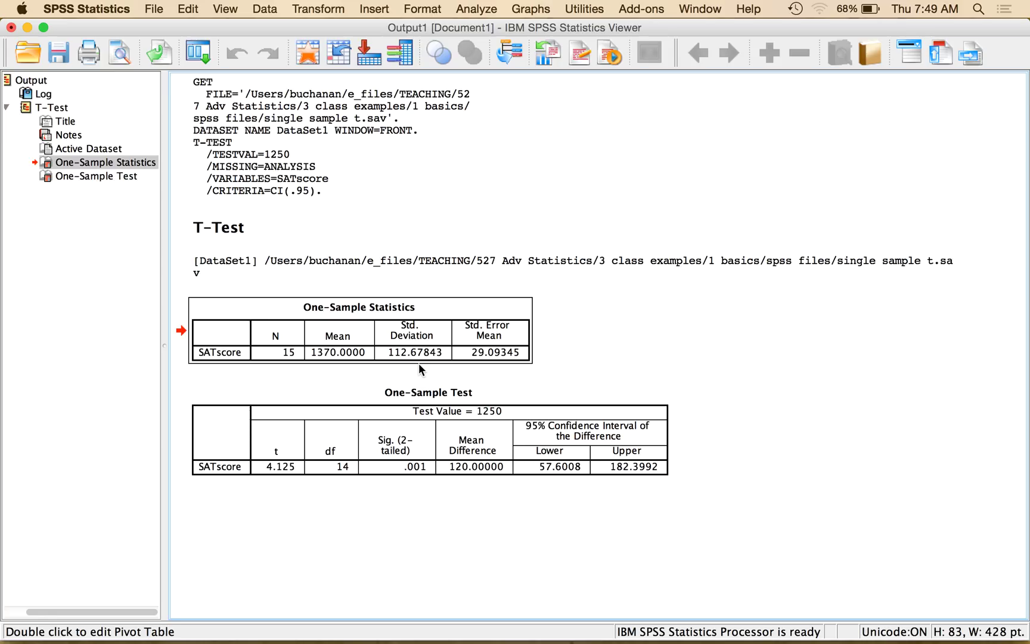
{"action": "left_click", "coordinate": [410, 352]}
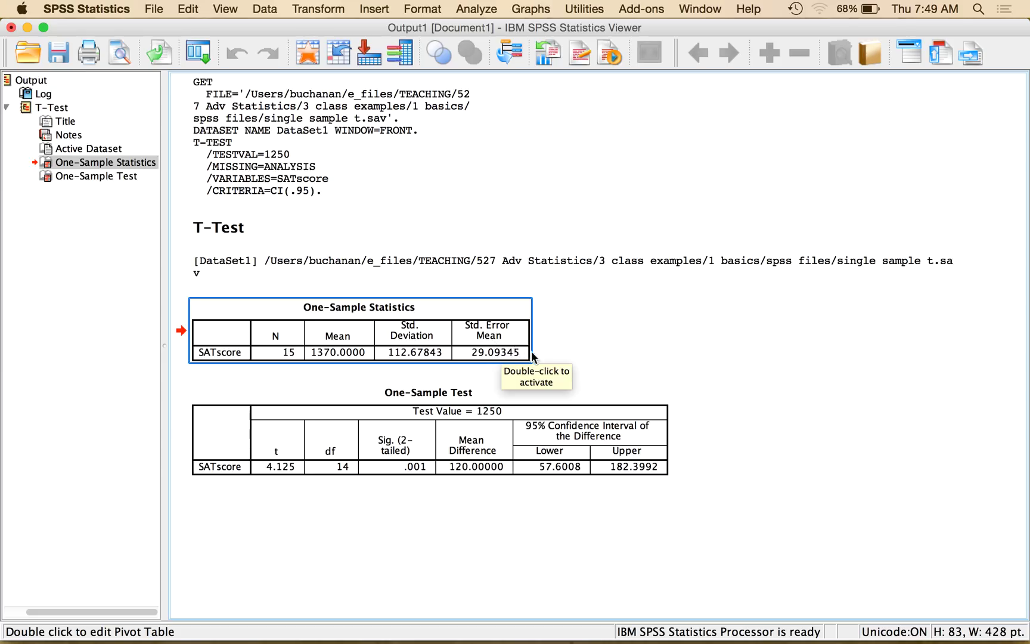
{"action": "left_click", "coordinate": [377, 424]}
{"action": "left_click", "coordinate": [512, 351]}
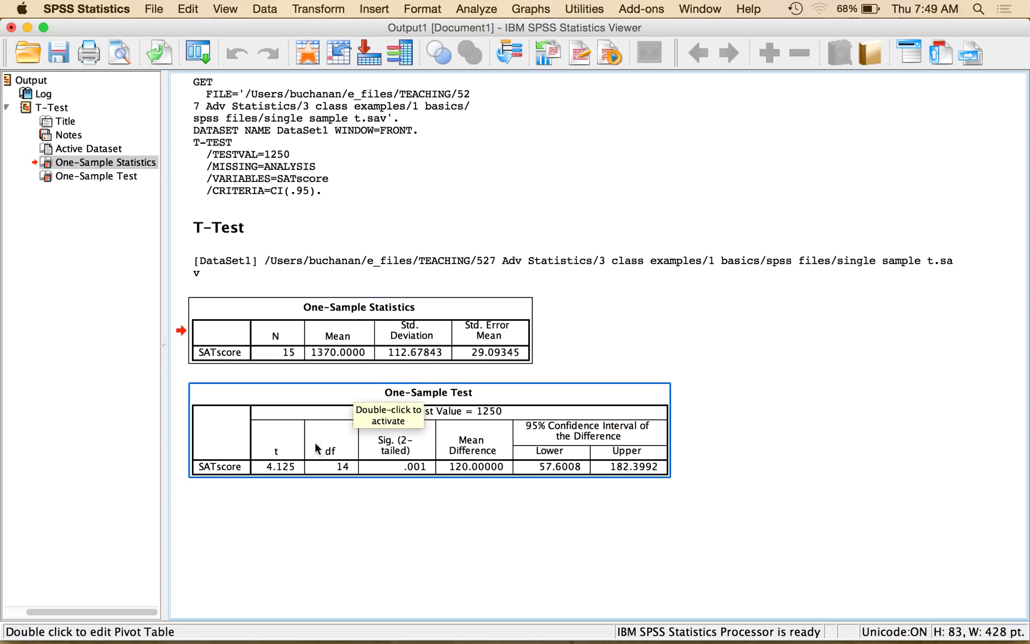
Review the mean difference of 120 and 95% CI 57.6008 to 182.3992, then deselect the tables
{"action": "left_click", "coordinate": [357, 470]}
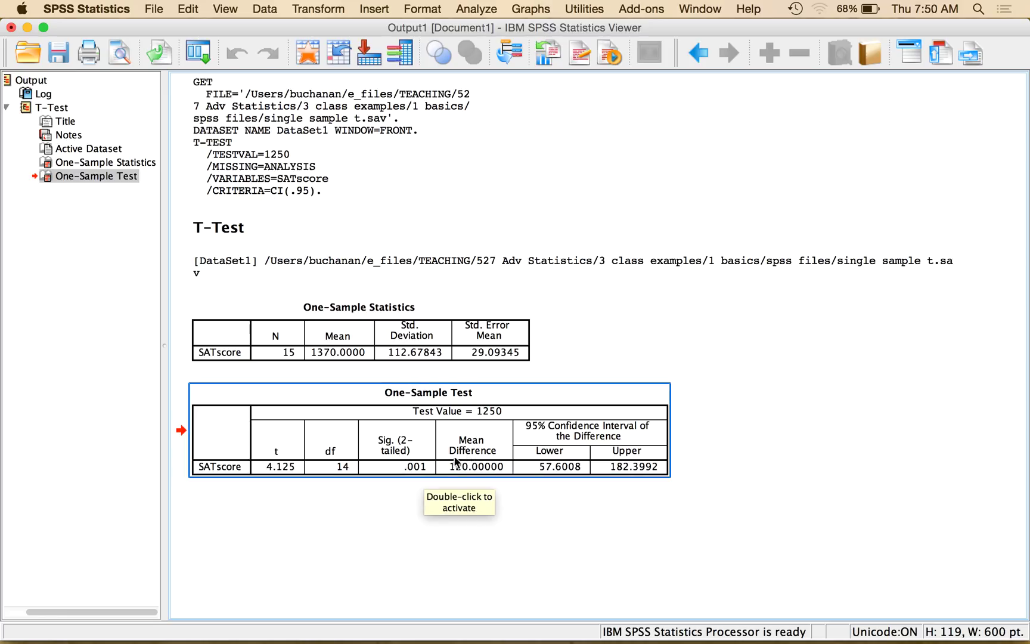
{"action": "left_click", "coordinate": [379, 357]}
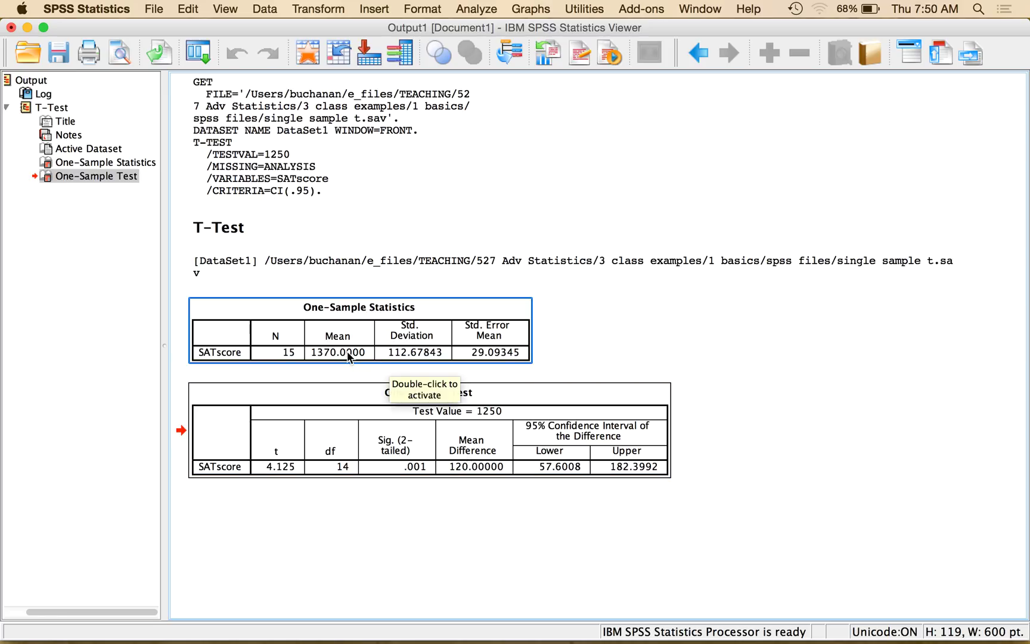
{"action": "left_click", "coordinate": [393, 390]}
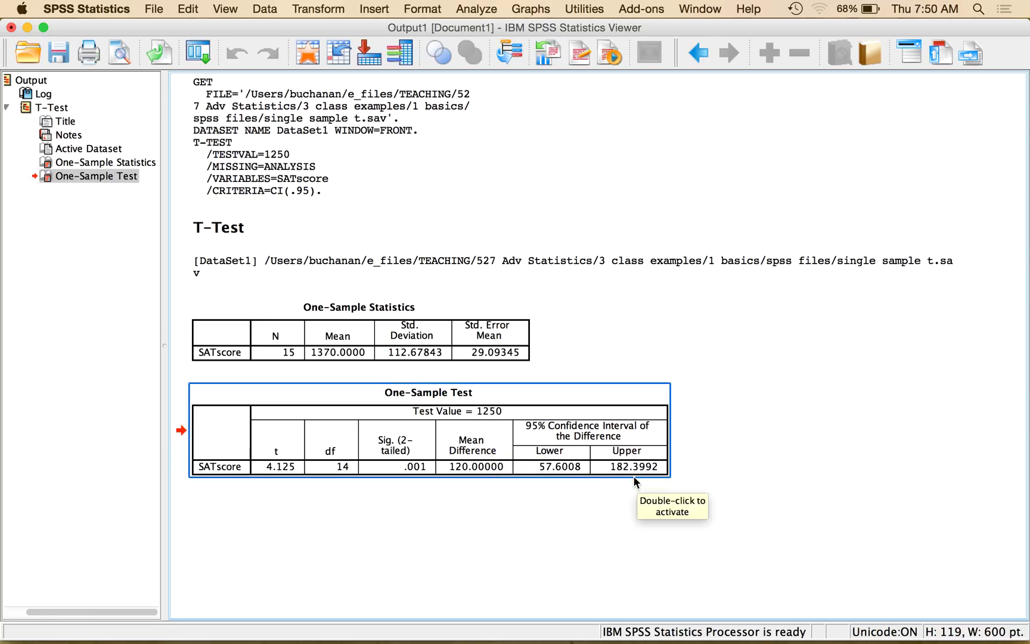
{"action": "left_click", "coordinate": [343, 354]}
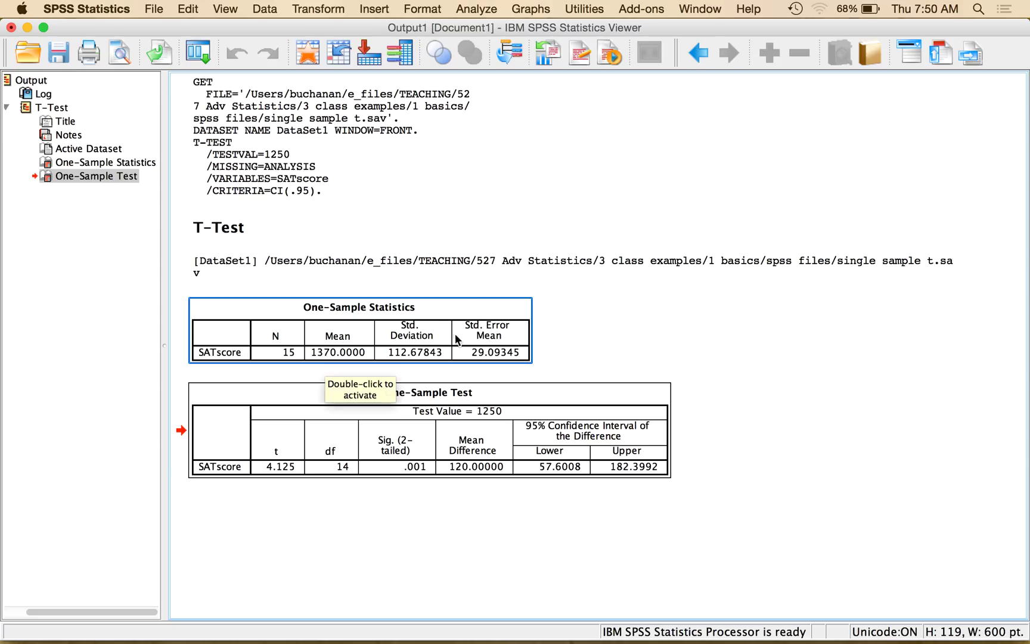
{"action": "left_click", "coordinate": [506, 391]}
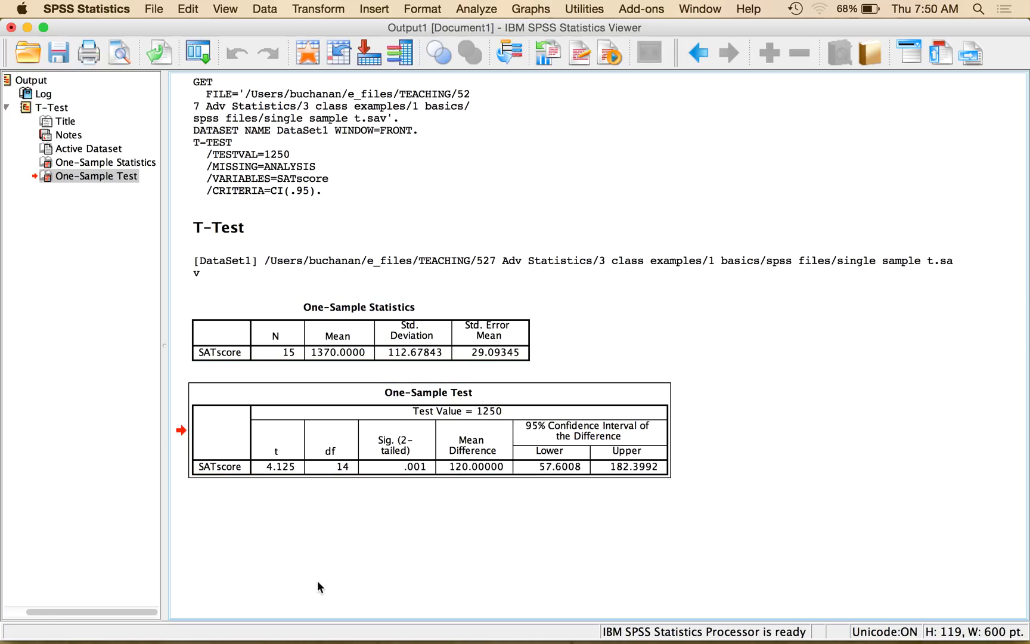
{"action": "left_click", "coordinate": [237, 372]}
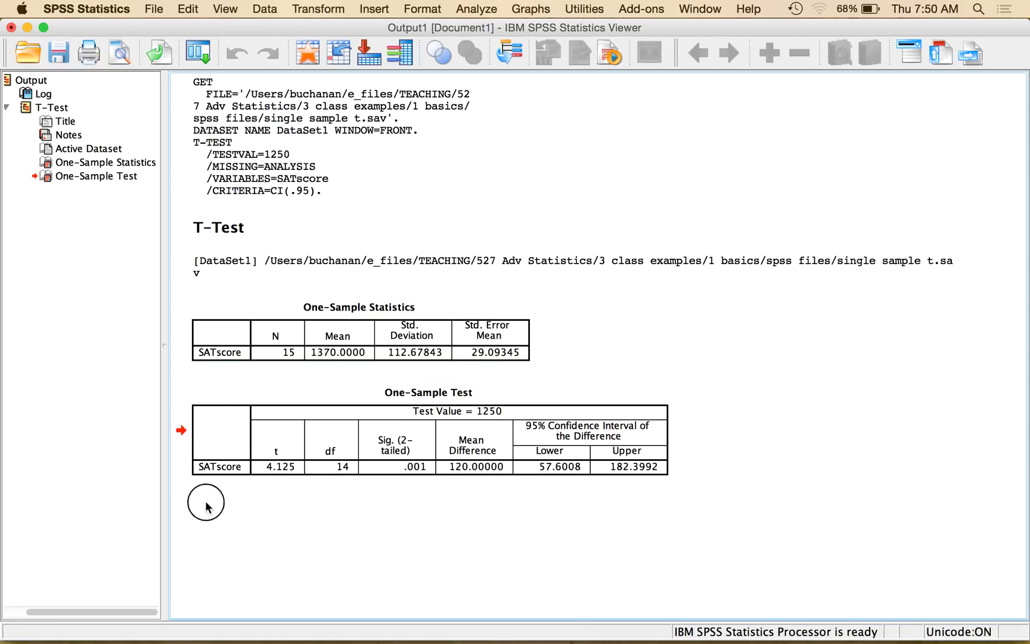
Select the T-Test title and tables in the output, then clear the selection
{"action": "left_click", "coordinate": [198, 475]}
{"action": "left_click", "coordinate": [213, 268]}
{"action": "left_click", "coordinate": [233, 234]}
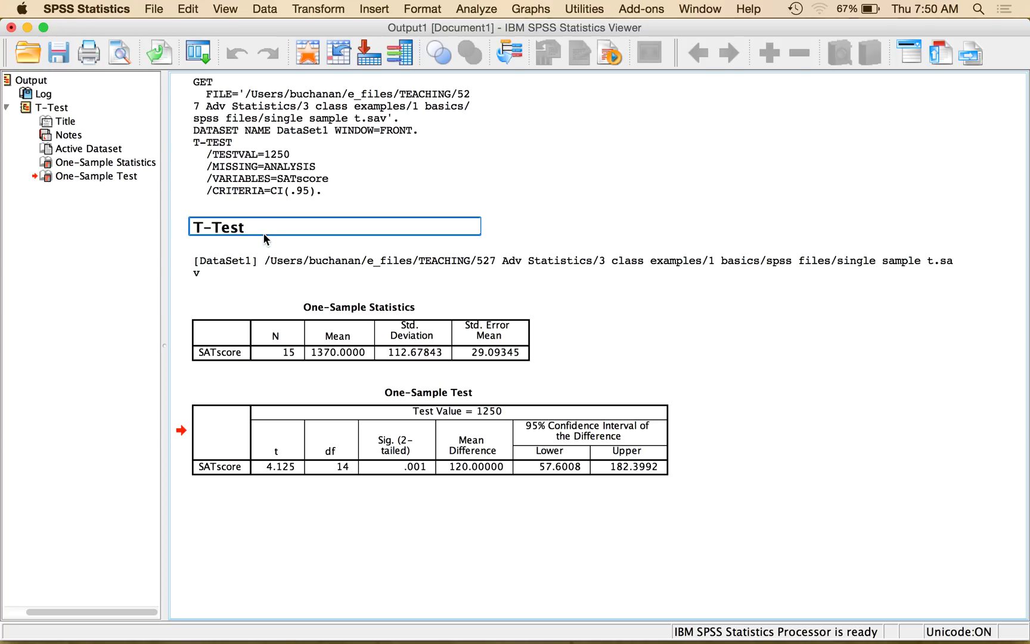
{"action": "left_click", "coordinate": [322, 202]}
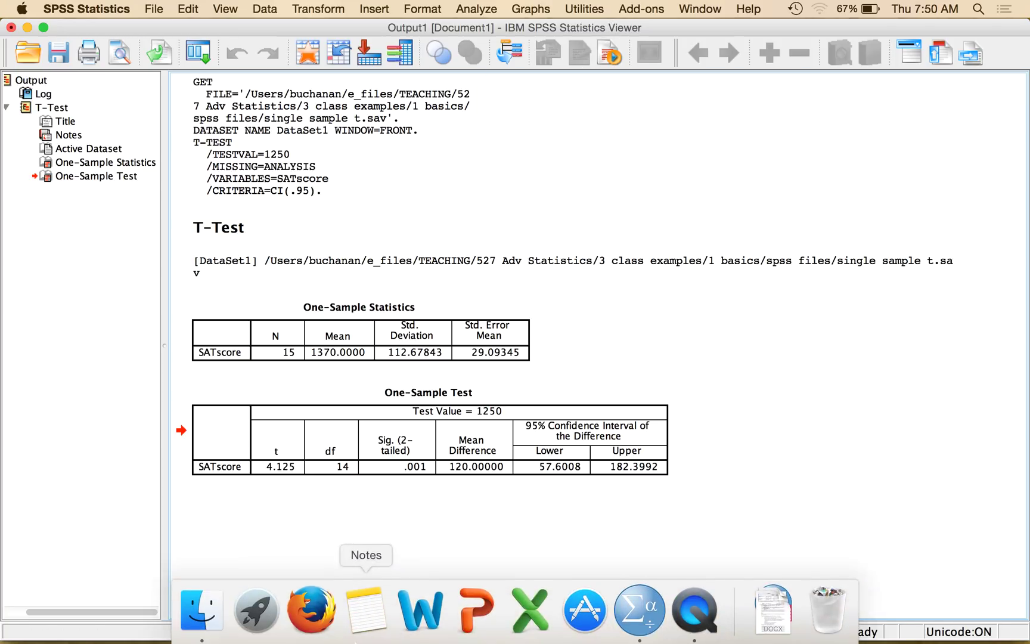
Create a blank Word document on the right half and narrow SPSS's outline pane
{"action": "left_click", "coordinate": [419, 603]}
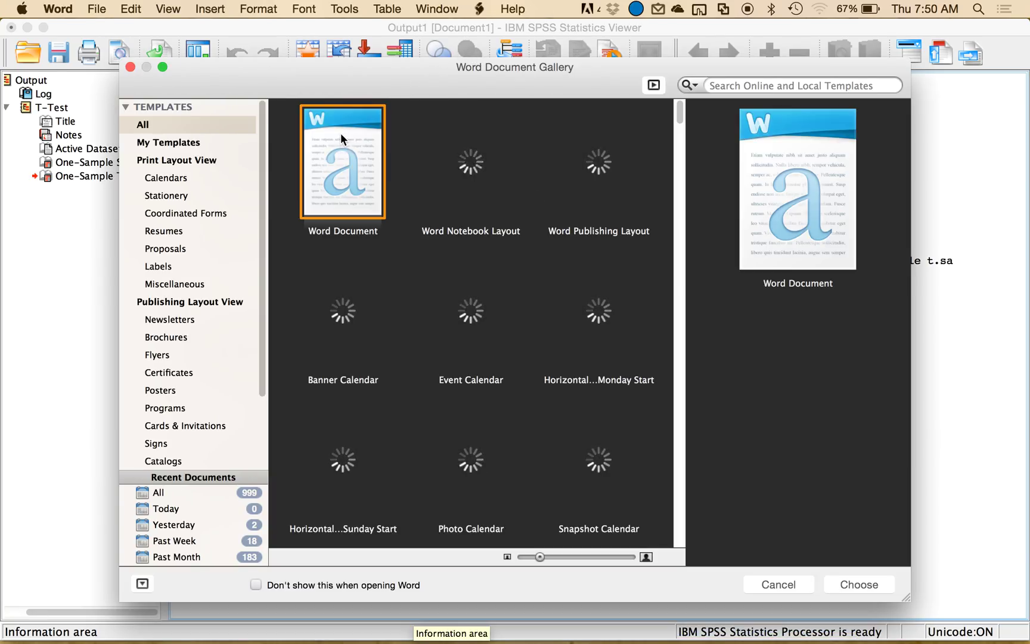
{"action": "double_click", "coordinate": [340, 142]}
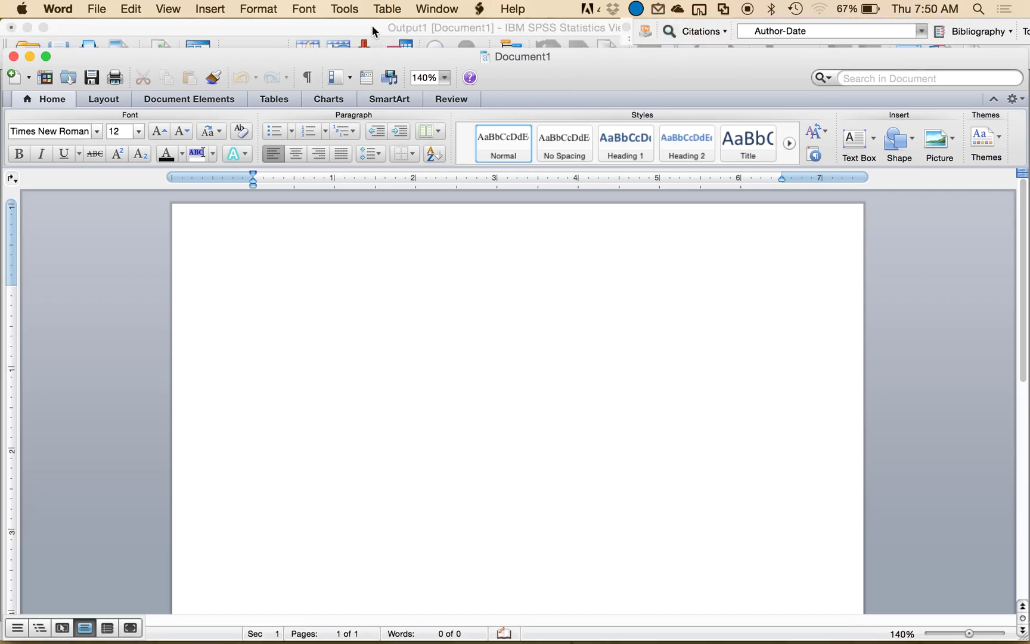
{"action": "left_click", "coordinate": [351, 54]}
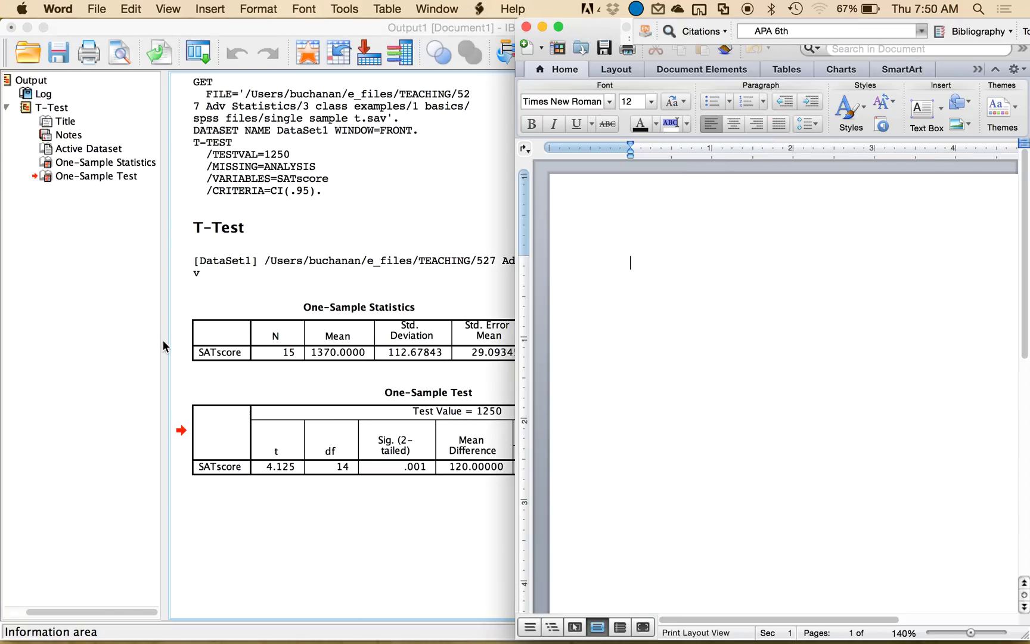
{"action": "left_click_drag", "start_coordinate": [164, 344], "coordinate": [81, 345]}
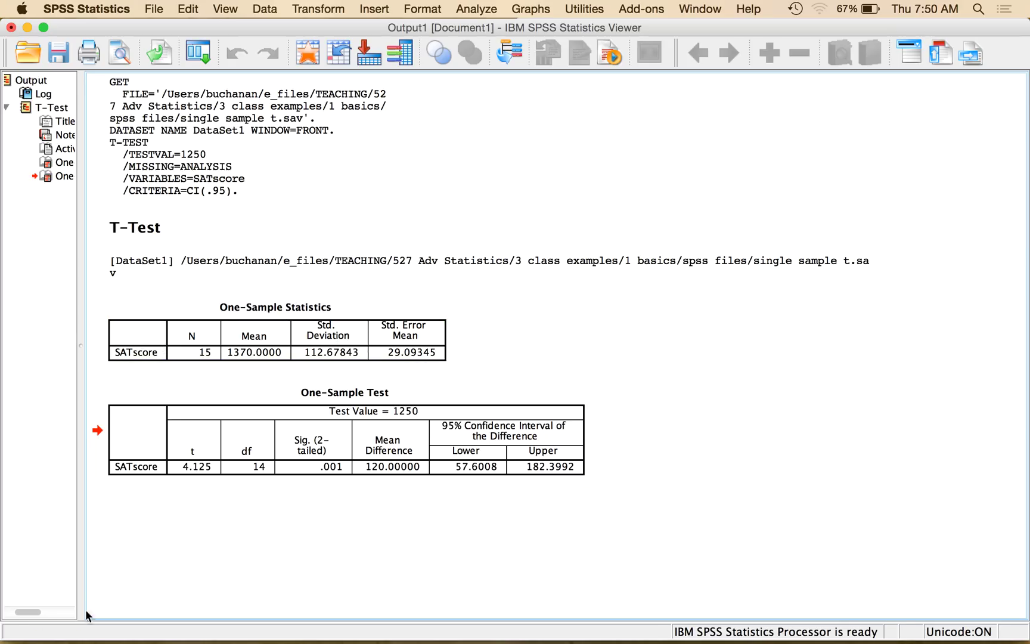
Type 'M = 1370.00' with an italic M and zoom the page to 228%
{"action": "left_click", "coordinate": [421, 611]}
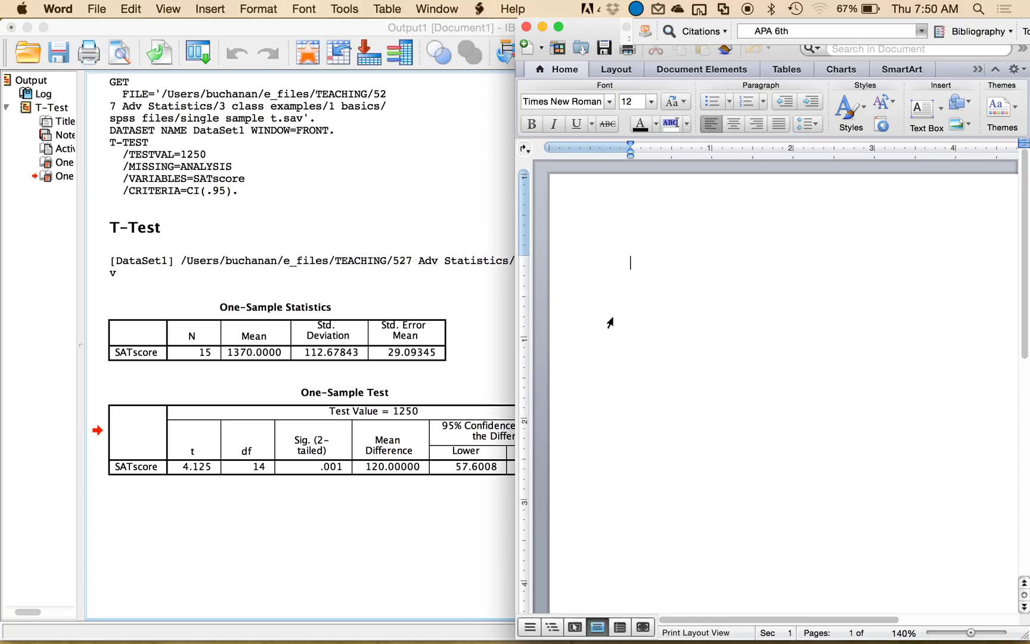
{"action": "key", "text": "cmd+i"}
{"action": "type", "text": "M"}
{"action": "key", "text": "cmd+i"}
{"action": "type", "text": "= 1370.00"}
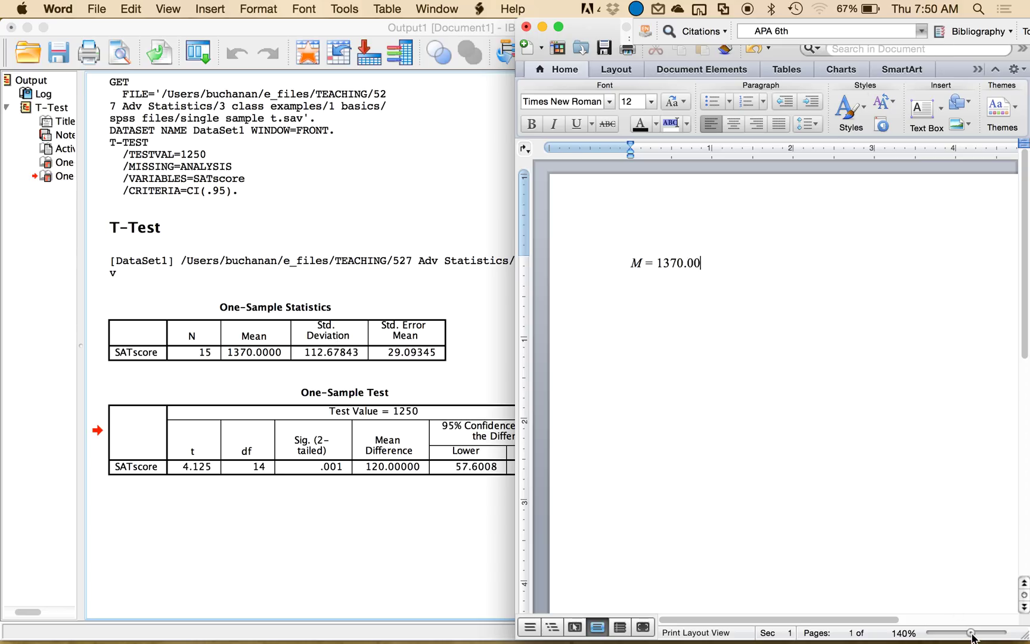
{"action": "left_click_drag", "start_coordinate": [972, 638], "coordinate": [980, 638]}
Add the line 'SD = 112.68 (s = 112.68)' with italic SD and s
{"action": "key", "text": "Return"}
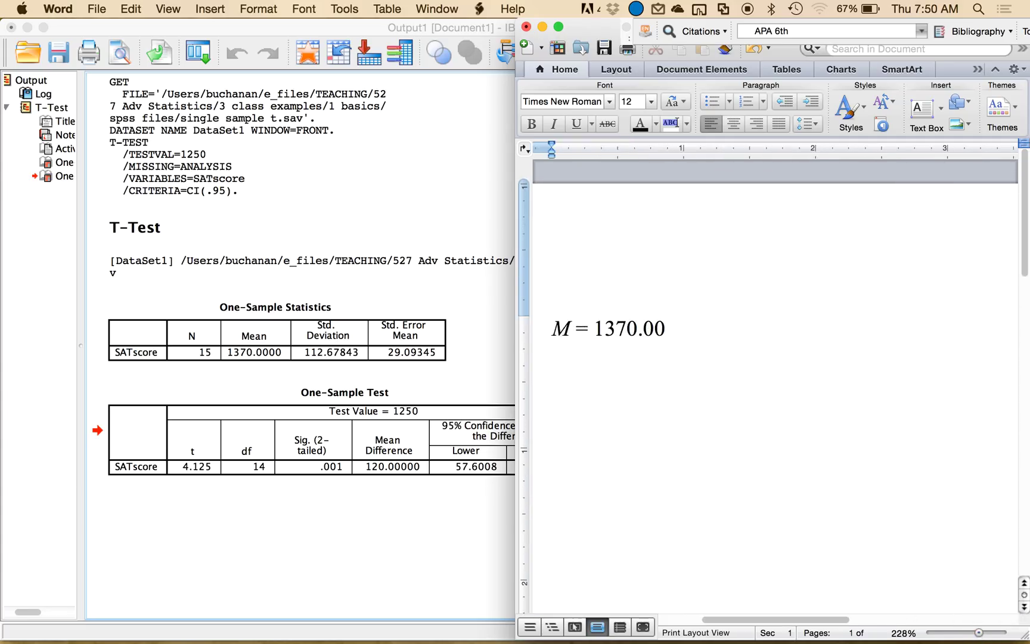
{"action": "key", "text": "super+i"}
{"action": "type", "text": "SD"}
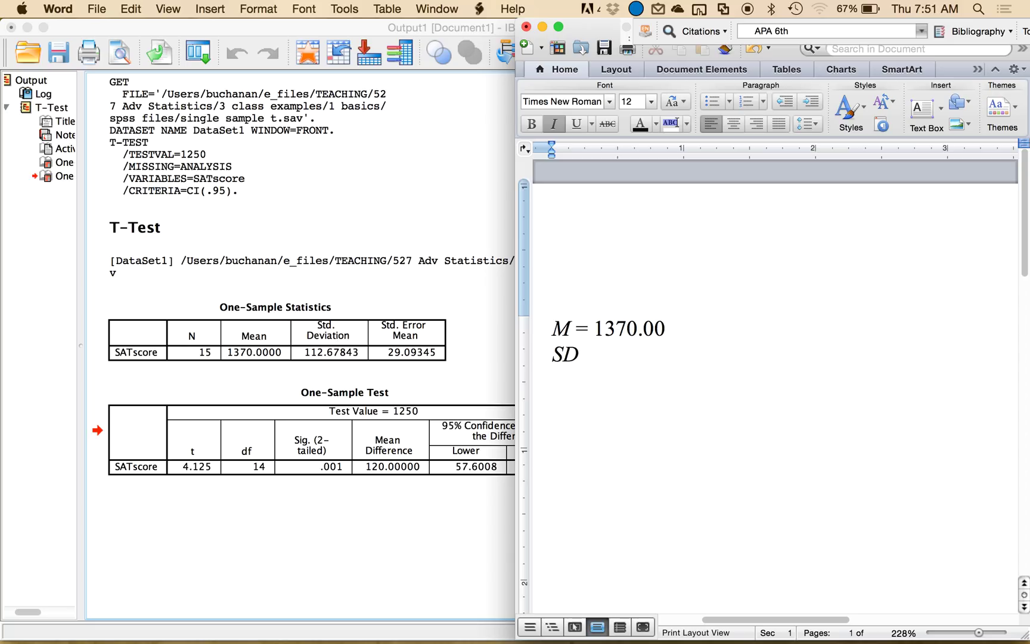
{"action": "key", "text": "super+i"}
{"action": "type", "text": "= 112.68"}
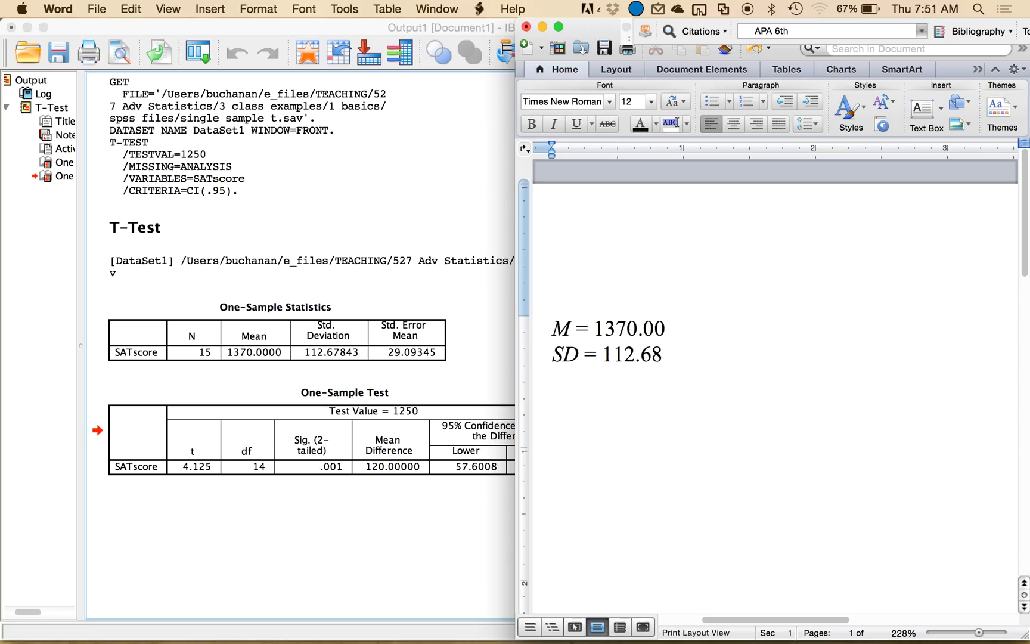
{"action": "type", "text": " ("}
{"action": "key", "text": "super+i"}
{"action": "type", "text": "s"}
{"action": "key", "text": "super+i"}
{"action": "type", "text": "= 112."}
{"action": "key", "text": "BackSpace"}
{"action": "type", "text": "2.68)"}
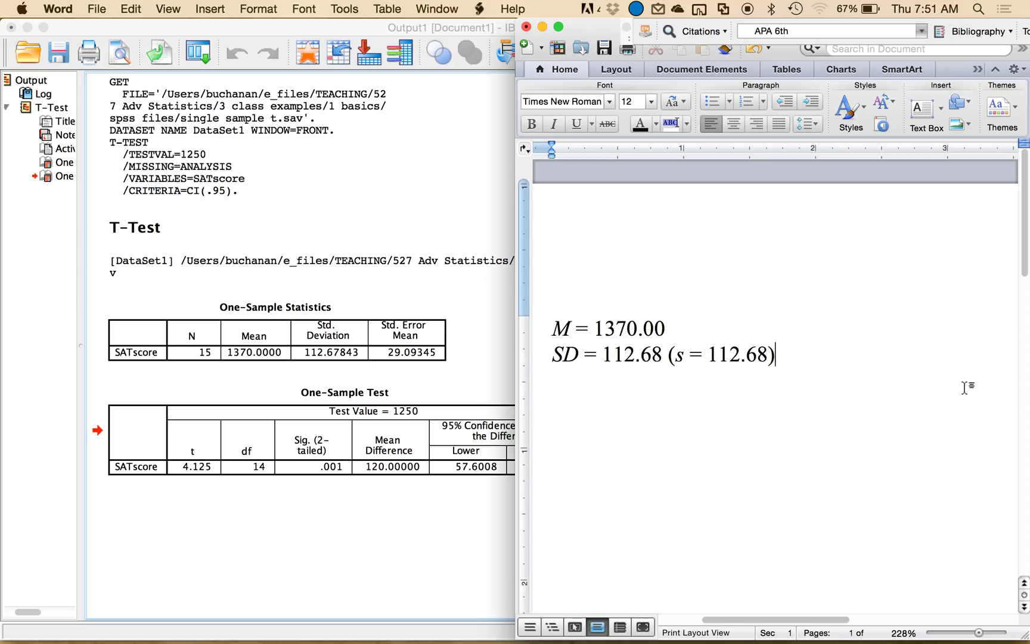
Add 'SE = 29.09 (sm = 29.09)' with italic symbols and subscript m, keeping Word beside SPSS
{"action": "key", "text": "Return"}
{"action": "key", "text": "super+i"}
{"action": "type", "text": "SE"}
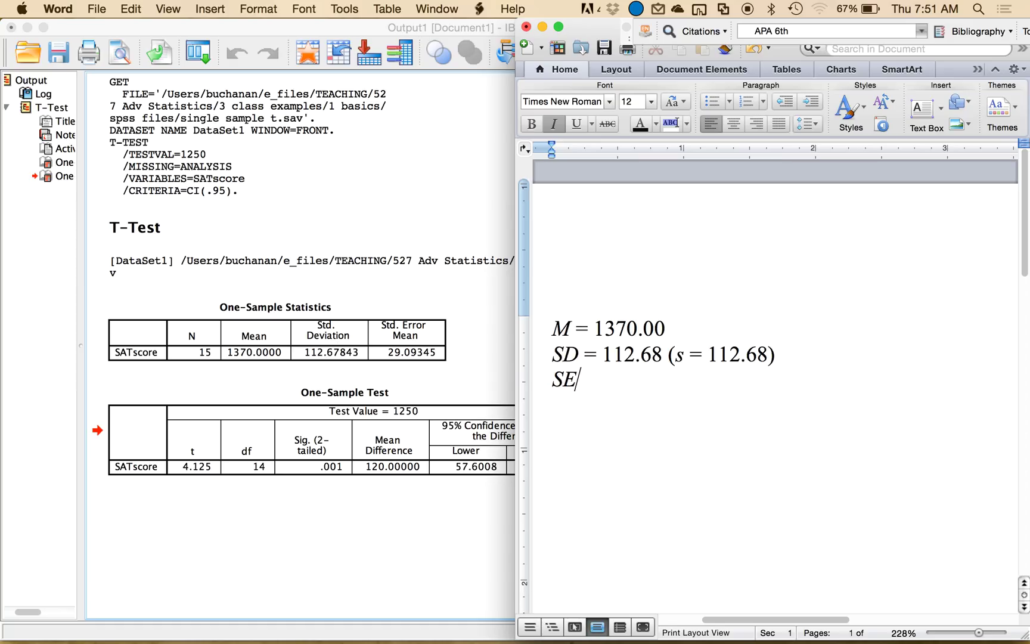
{"action": "key", "text": "super+i"}
{"action": "type", "text": "= 29.09"}
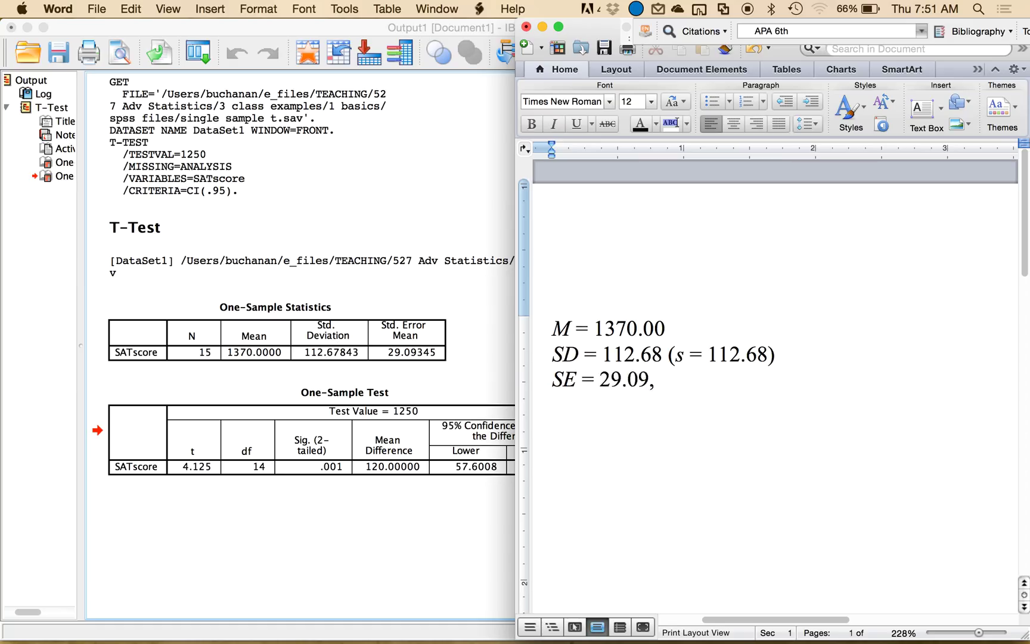
{"action": "type", "text": " ("}
{"action": "key", "text": "super+i"}
{"action": "type", "text": "sm"}
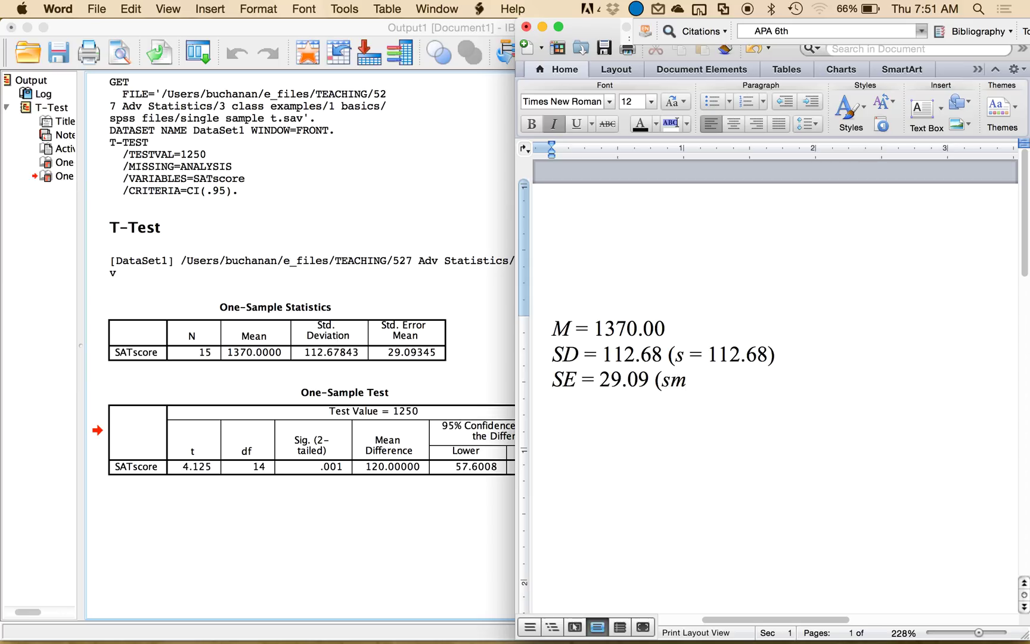
{"action": "key", "text": "shift+Left"}
{"action": "key", "text": "super+alt+Left"}
{"action": "key", "text": "super+alt+f"}
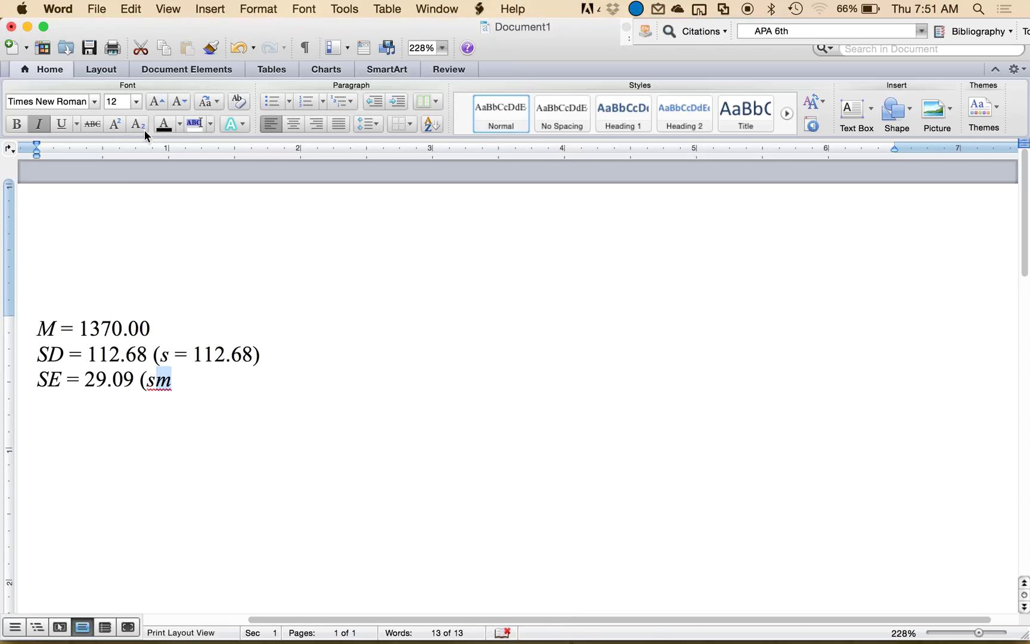
{"action": "left_click", "coordinate": [140, 125]}
{"action": "left_click", "coordinate": [179, 380]}
{"action": "type", "text": "xi"}
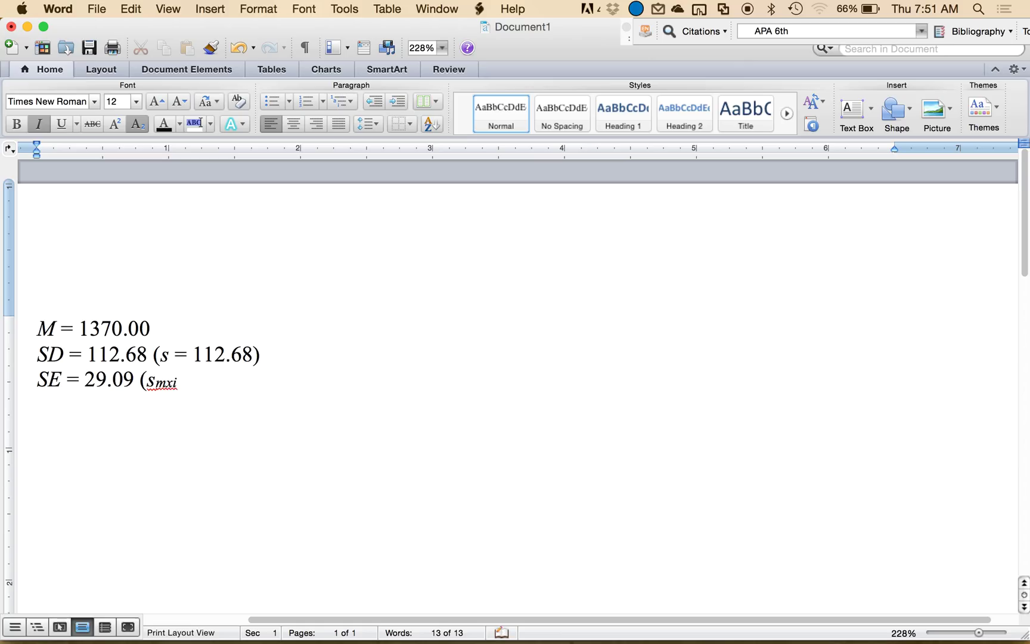
{"action": "key", "text": "BackSpace"}
{"action": "key", "text": "BackSpace"}
{"action": "key", "text": "super+i"}
{"action": "key", "text": "super+equal"}
{"action": "type", "text": "= "}
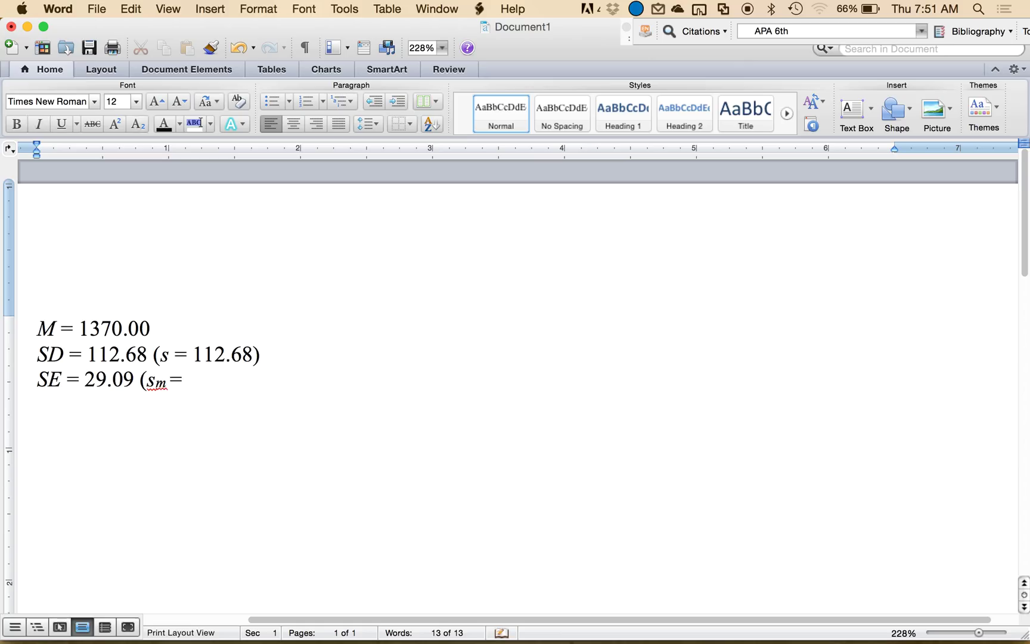
{"action": "type", "text": "29.09)"}
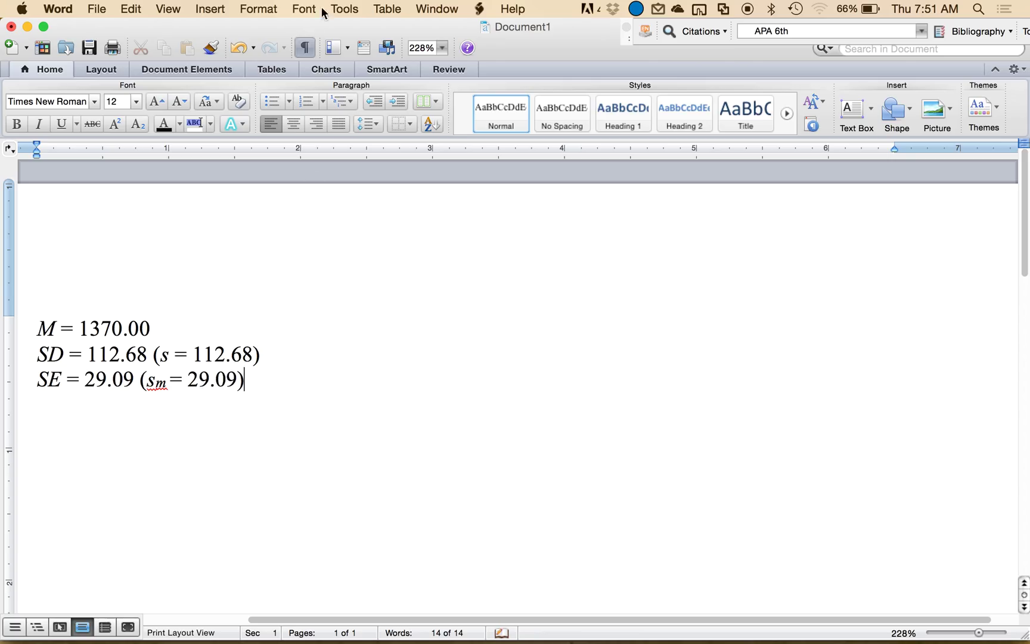
{"action": "left_click_drag", "start_coordinate": [328, 27], "coordinate": [1029, 167]}
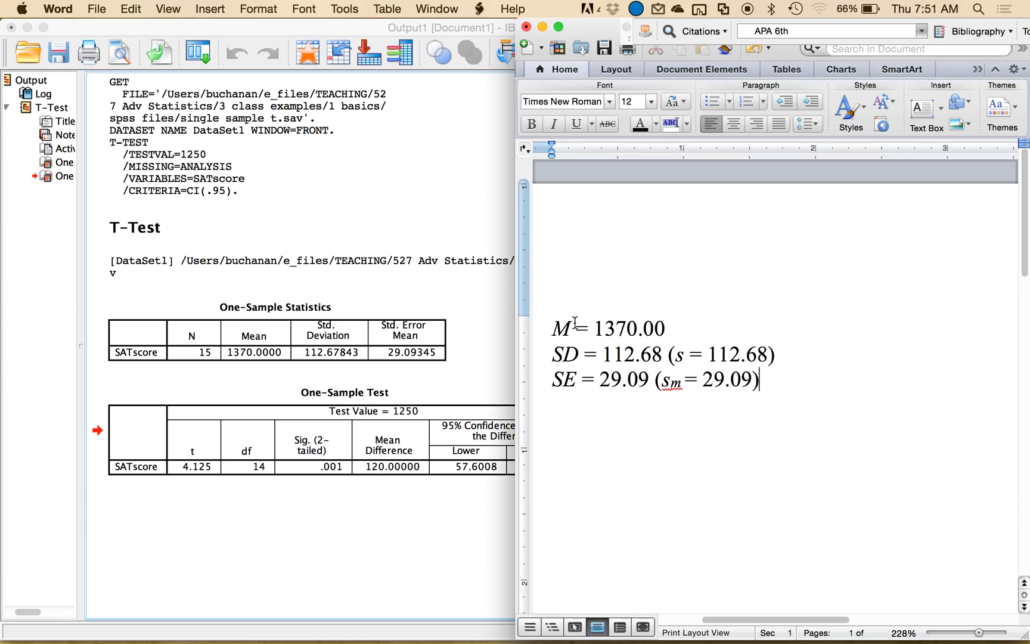
{"action": "left_click_drag", "start_coordinate": [551, 326], "coordinate": [764, 372]}
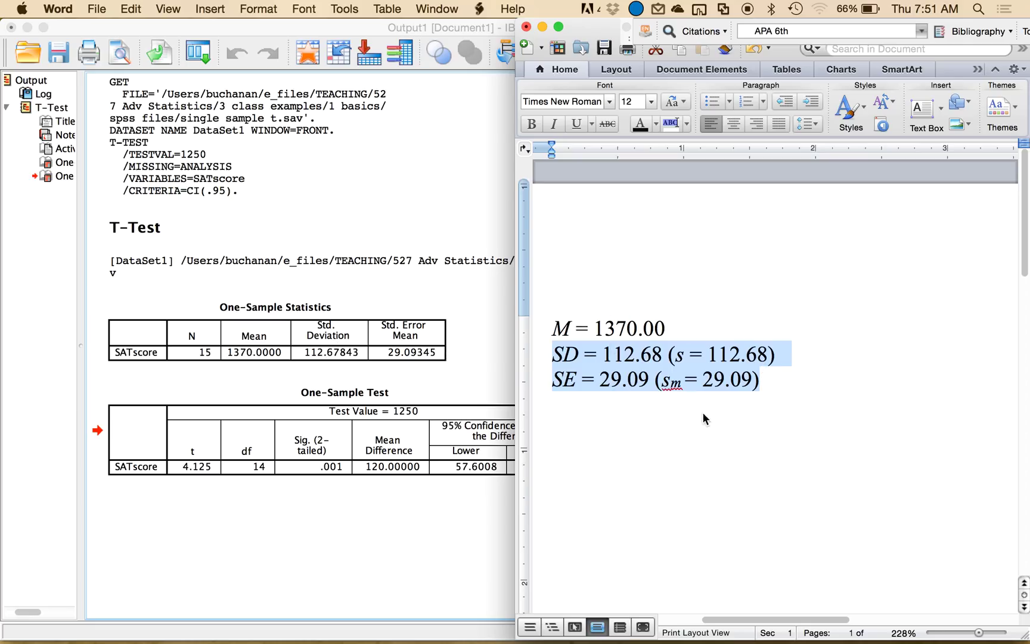
Add the template line 't(df) = t, p = sig, d =' with italic t, p and d
{"action": "left_click", "coordinate": [676, 408]}
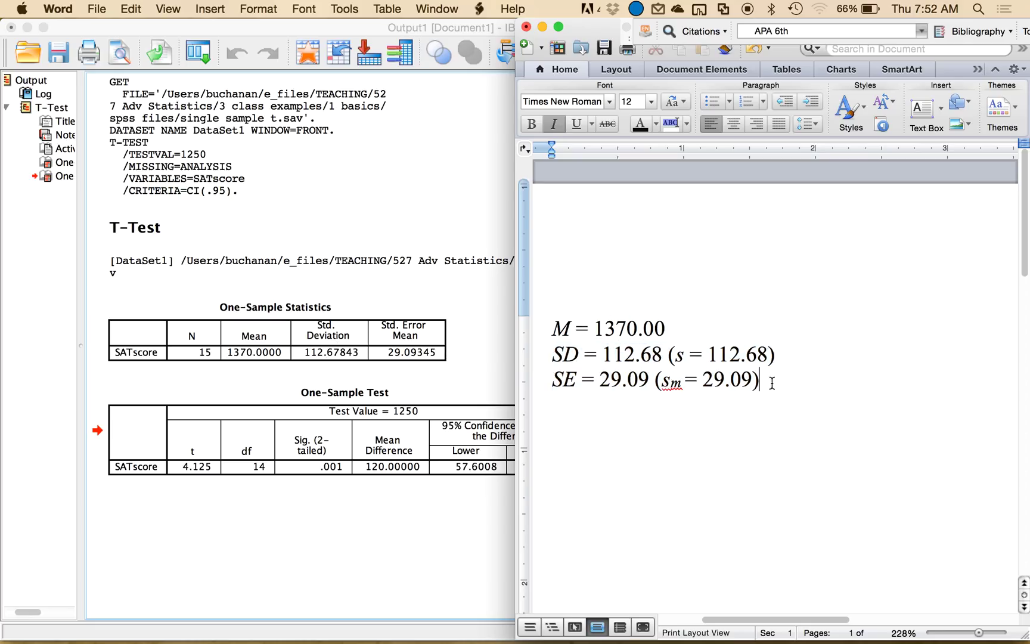
{"action": "key", "text": "Return"}
{"action": "key", "text": "super+i"}
{"action": "type", "text": "t"}
{"action": "key", "text": "super+i"}
{"action": "type", "text": "("}
{"action": "key", "text": "super+z"}
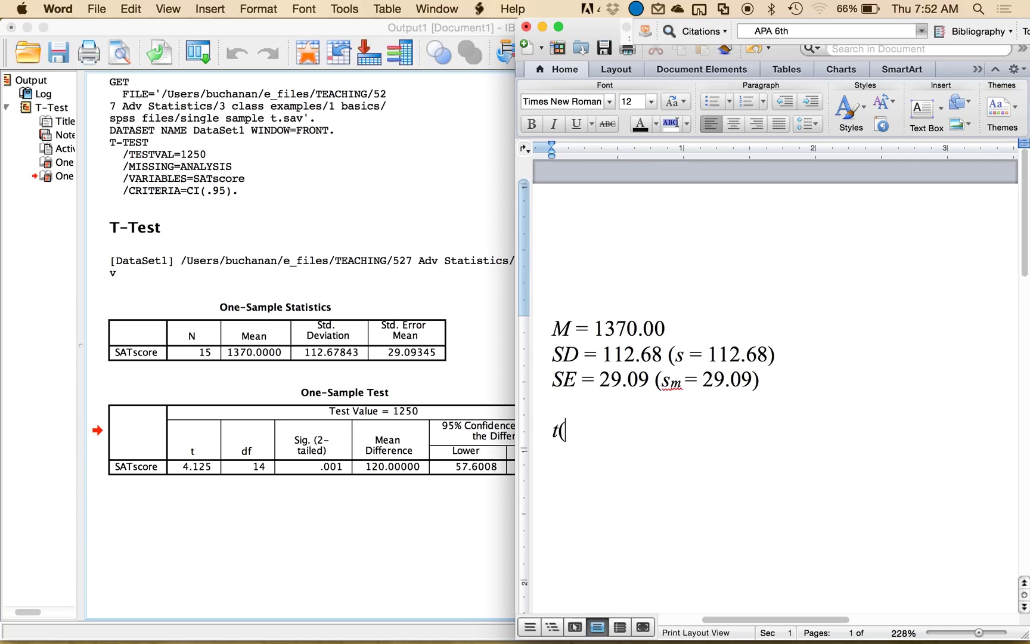
{"action": "type", "text": "df) = t,"}
{"action": "key", "text": "super+i"}
{"action": "type", "text": "p"}
{"action": "key", "text": "super+i"}
{"action": "type", "text": "= sig,"}
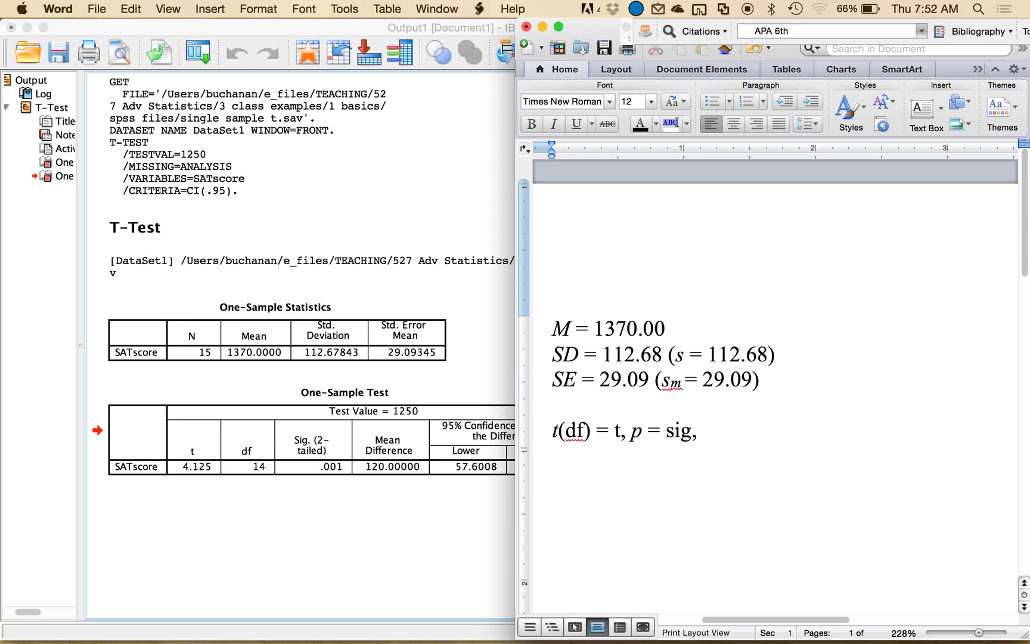
{"action": "key", "text": "super+i"}
{"action": "type", "text": "di"}
{"action": "key", "text": "BackSpace"}
{"action": "key", "text": "super+i"}
{"action": "type", "text": "="}
Type the results line 't(14) = 4.13, p = .001, d =' with italic t, p and d
{"action": "key", "text": "Return"}
{"action": "key", "text": "Return"}
{"action": "key", "text": "super+i"}
{"action": "type", "text": "t"}
{"action": "key", "text": "super+i"}
{"action": "type", "text": "(14) = 4.13,"}
{"action": "key", "text": "super+i"}
{"action": "type", "text": "p = .001,"}
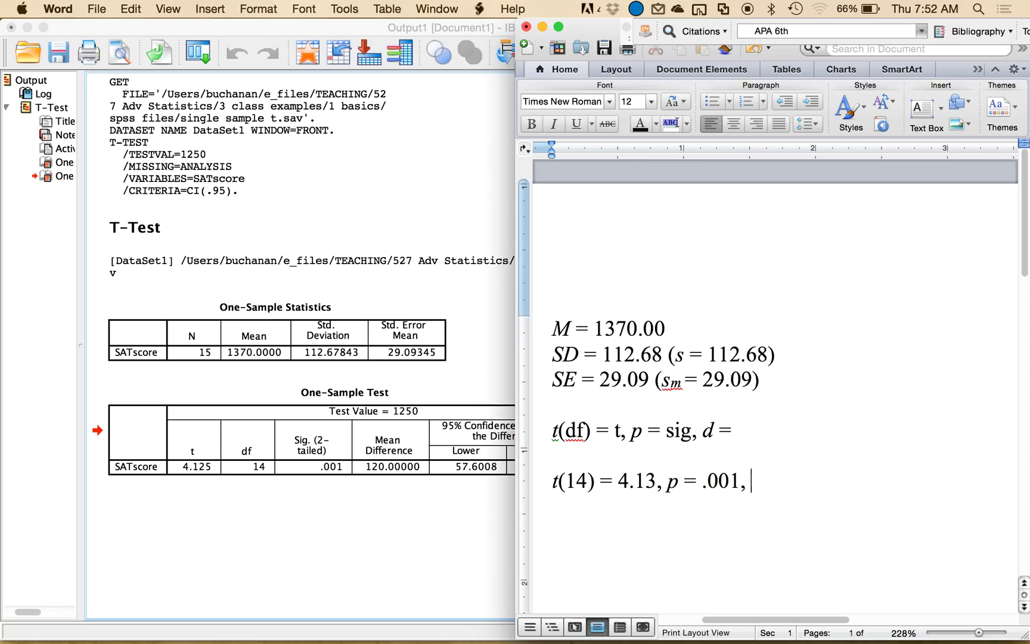
{"action": "key", "text": "super+i"}
{"action": "type", "text": "d"}
{"action": "key", "text": "super+i"}
{"action": "type", "text": "="}
{"action": "left_click", "coordinate": [978, 9]}
Launch Mote-0.7.1.jar via Spotlight, then return to Word's body text at the 'd =' line
{"action": "type", "text": "mote"}
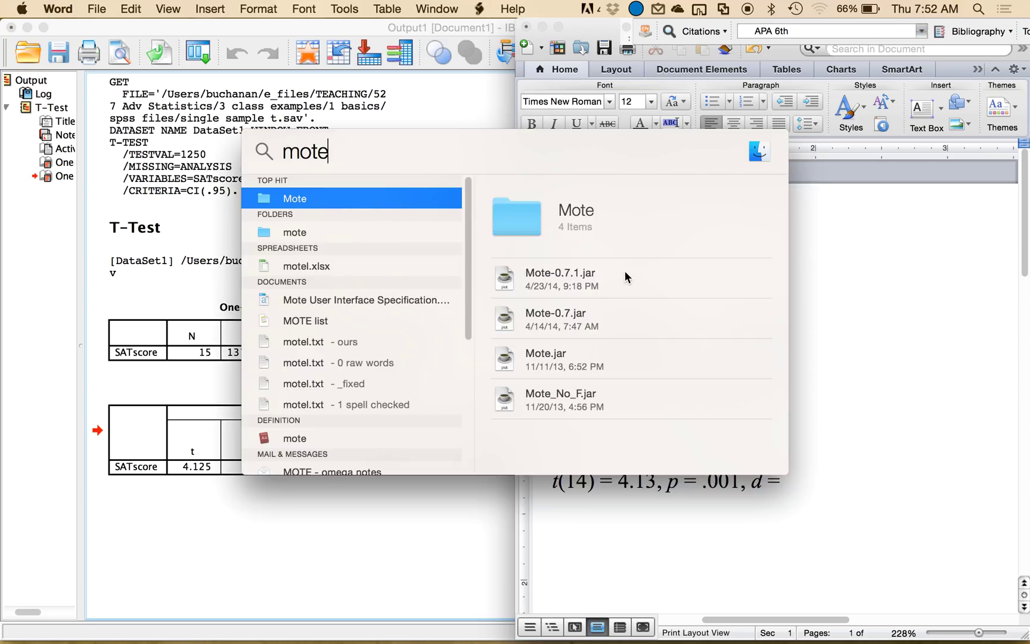
{"action": "double_click", "coordinate": [558, 269]}
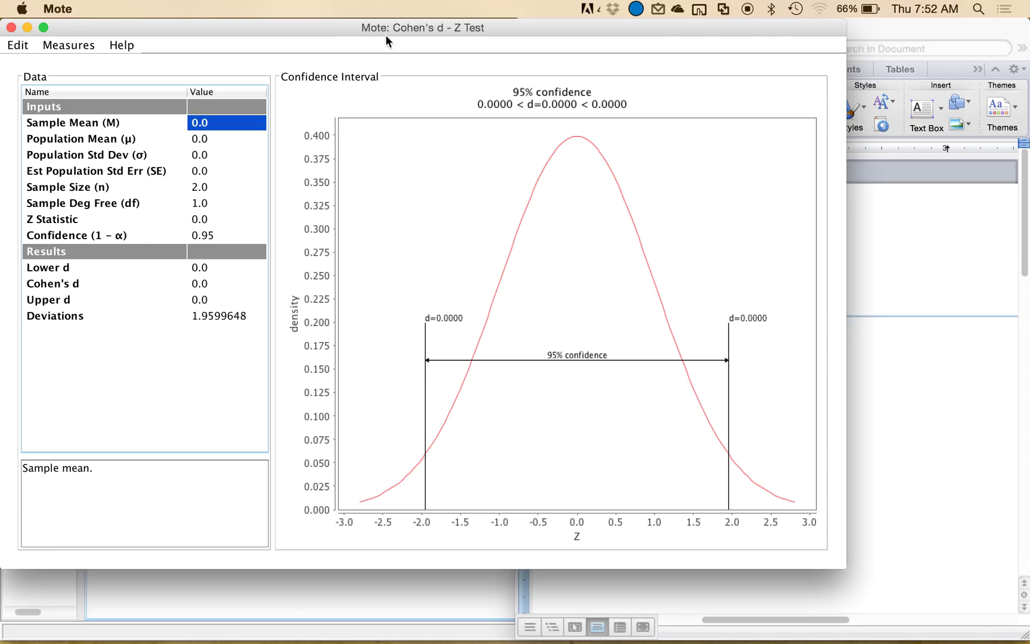
{"action": "left_click", "coordinate": [868, 22]}
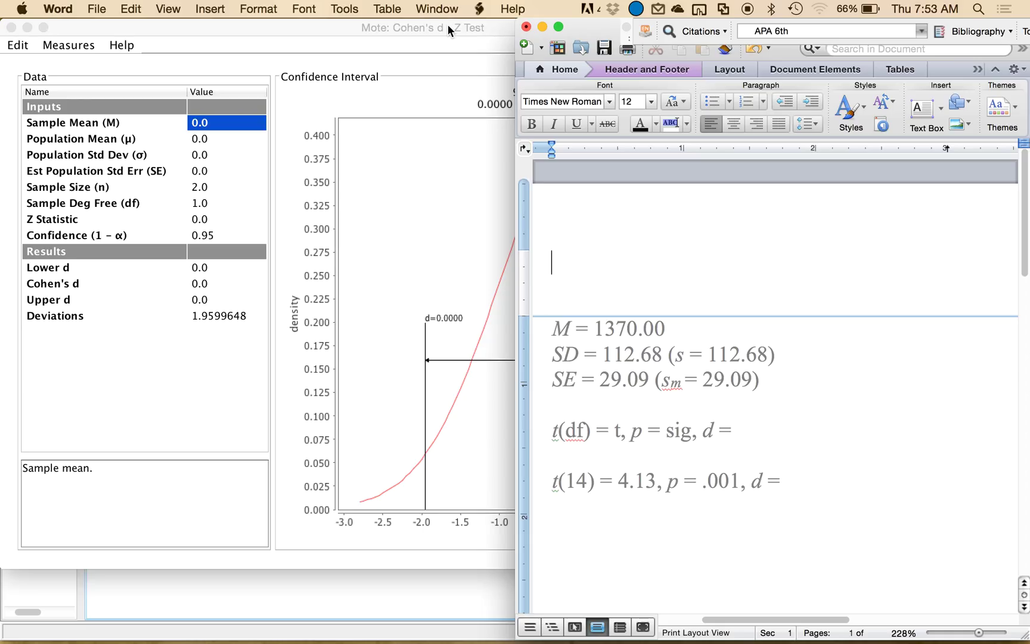
{"action": "double_click", "coordinate": [634, 430]}
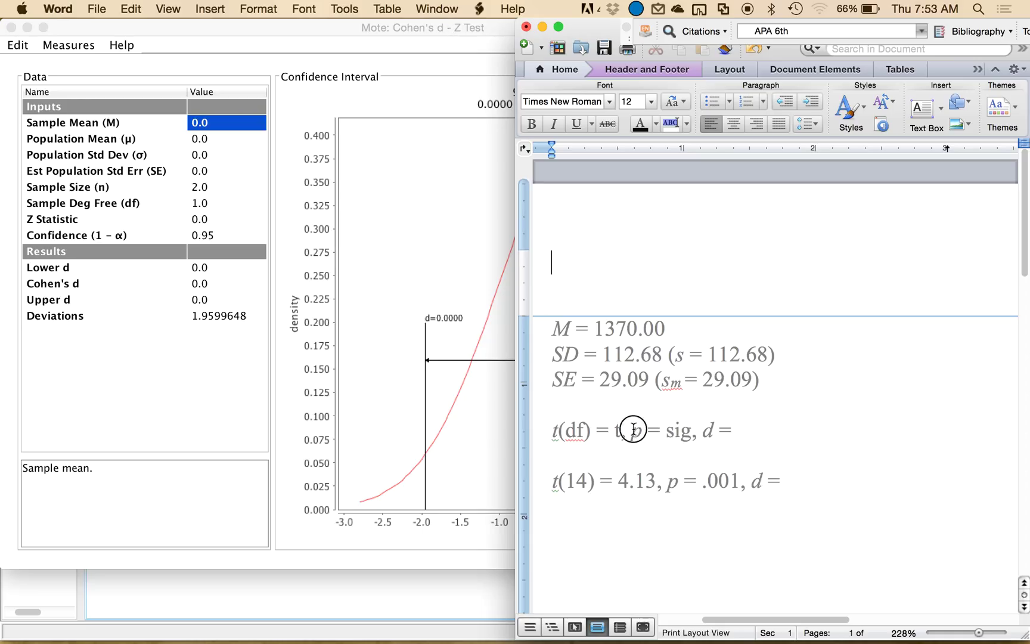
{"action": "left_click", "coordinate": [790, 481]}
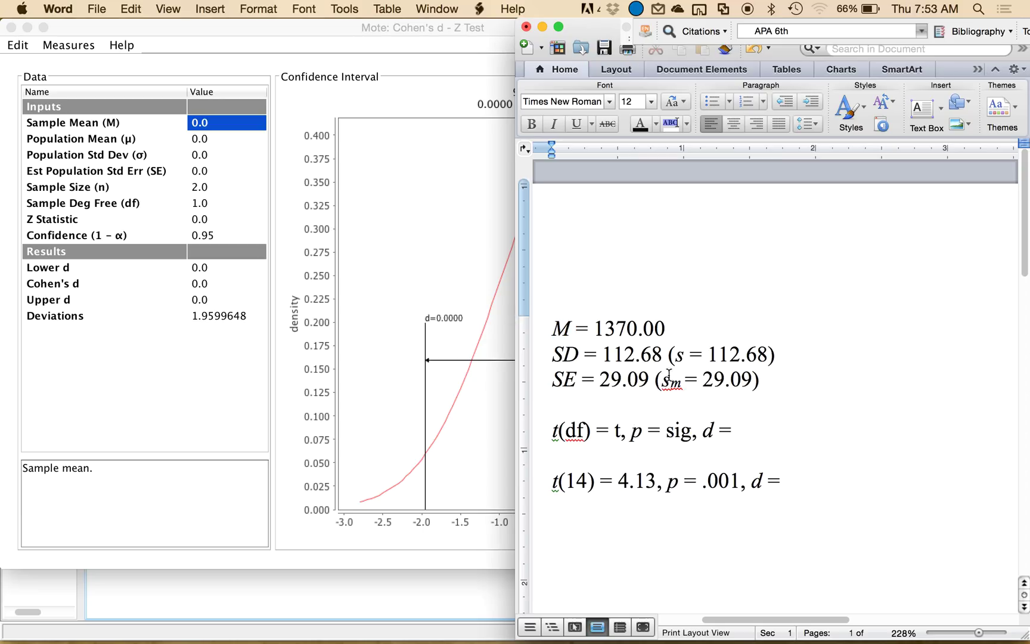
{"action": "left_click", "coordinate": [615, 329]}
{"action": "left_click", "coordinate": [623, 358]}
{"action": "left_click", "coordinate": [800, 477]}
Switch Mote to Cohen's d Single Sample t Test with sample mean 1370 and population mean 1250
{"action": "left_click", "coordinate": [364, 288]}
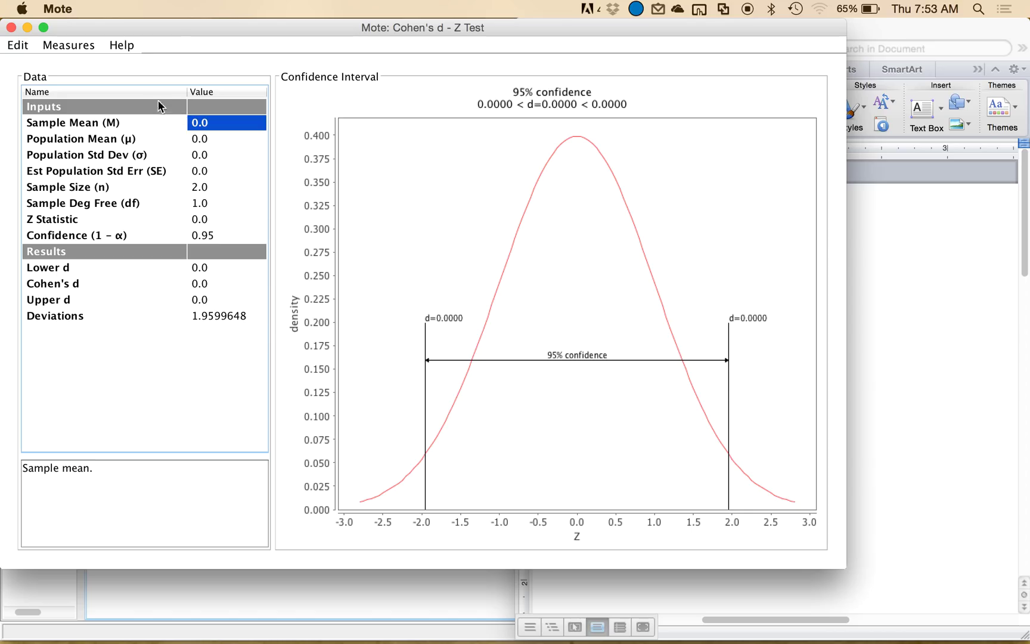
{"action": "left_click", "coordinate": [81, 46]}
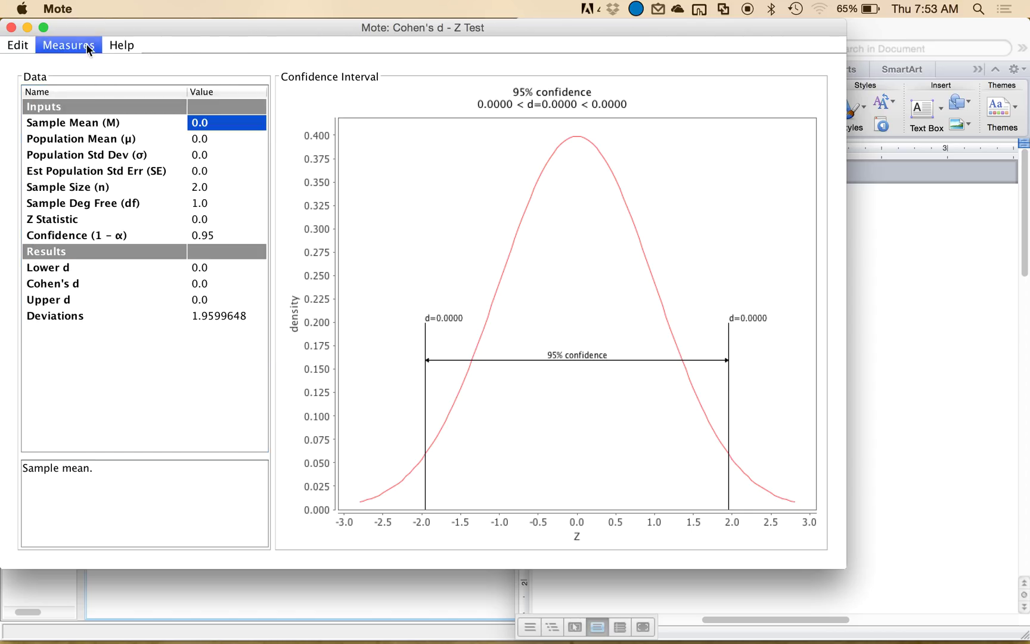
{"action": "left_click", "coordinate": [83, 79]}
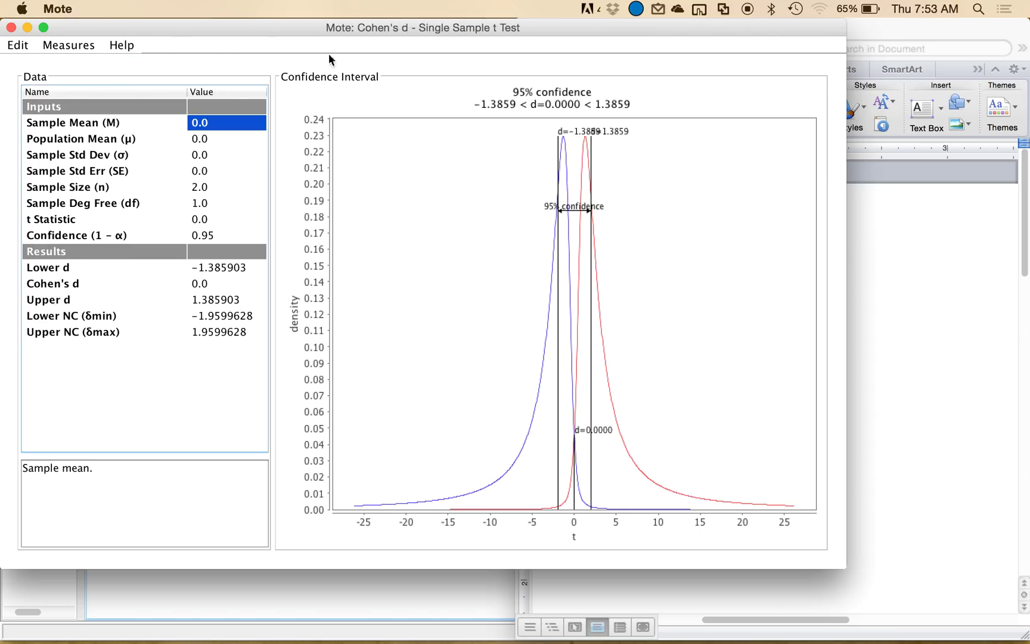
{"action": "left_click_drag", "start_coordinate": [350, 25], "coordinate": [390, 8]}
{"action": "type", "text": "1,370"}
{"action": "key", "text": "Return"}
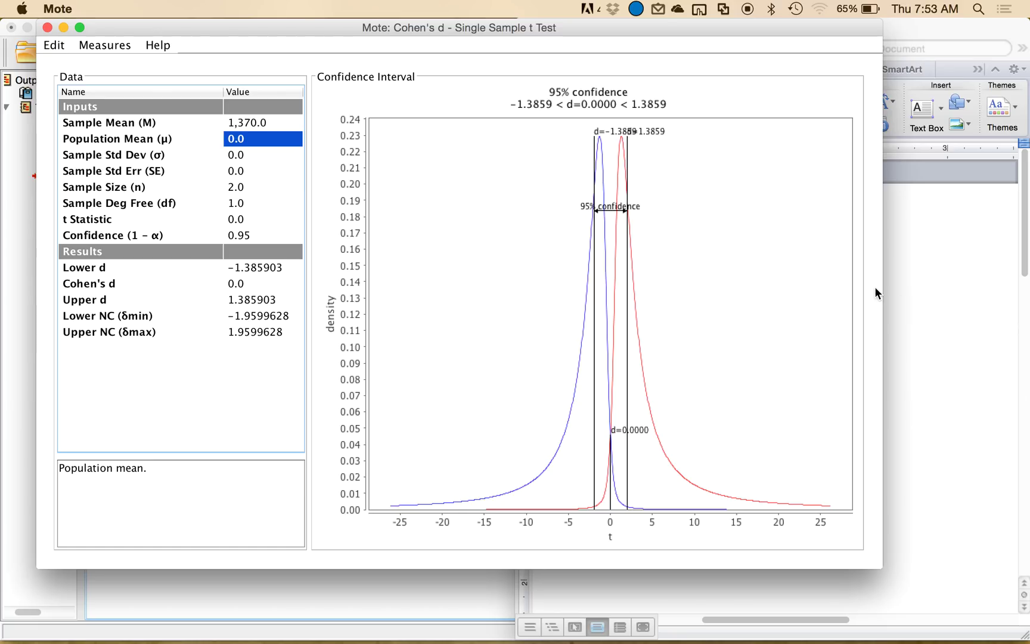
{"action": "type", "text": "1250"}
{"action": "key", "text": "Return"}
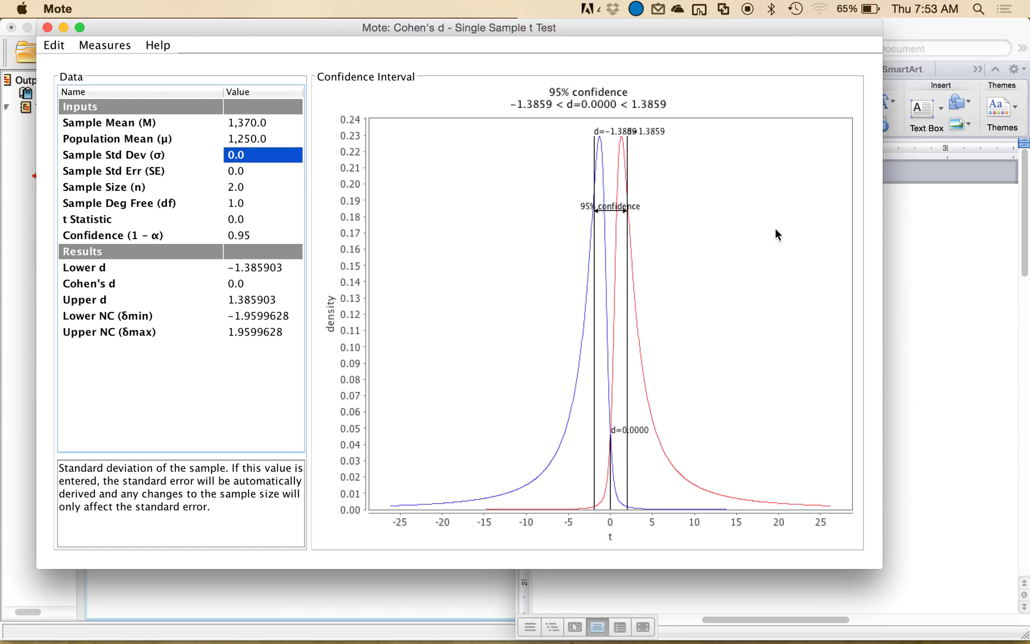
Enter sample standard deviation 112.68 and sample size 15 to get d = 1.0649627
{"action": "left_click", "coordinate": [903, 311]}
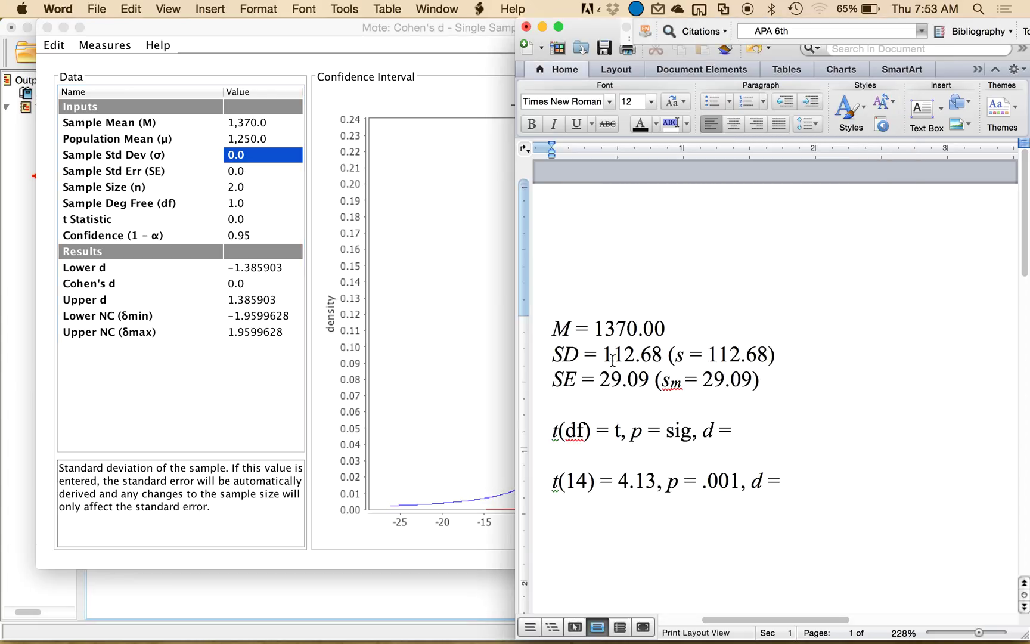
{"action": "double_click", "coordinate": [260, 186]}
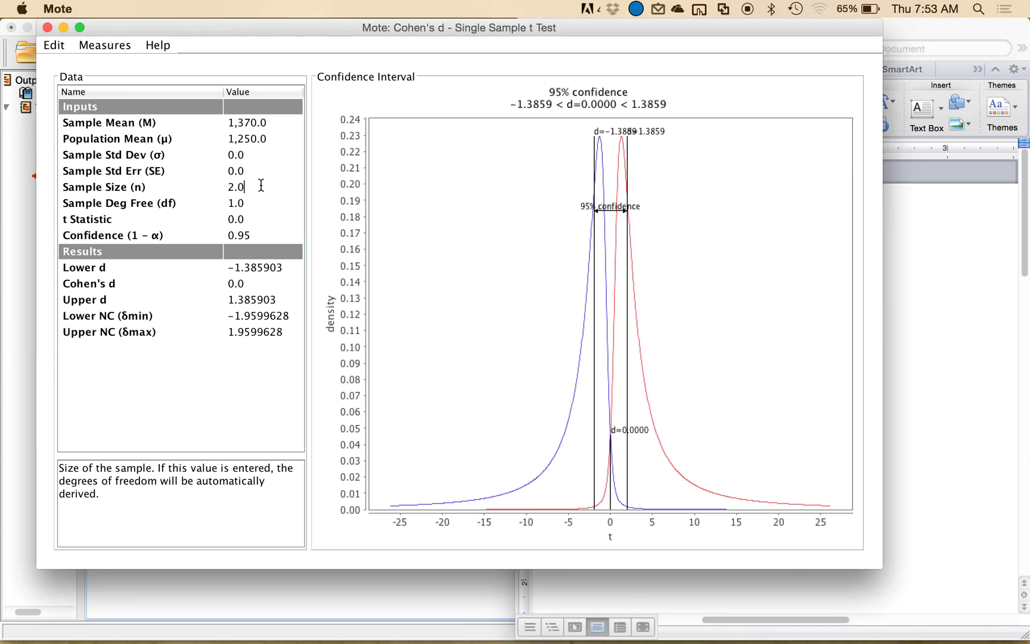
{"action": "type", "text": "11111"}
{"action": "key", "text": "Escape"}
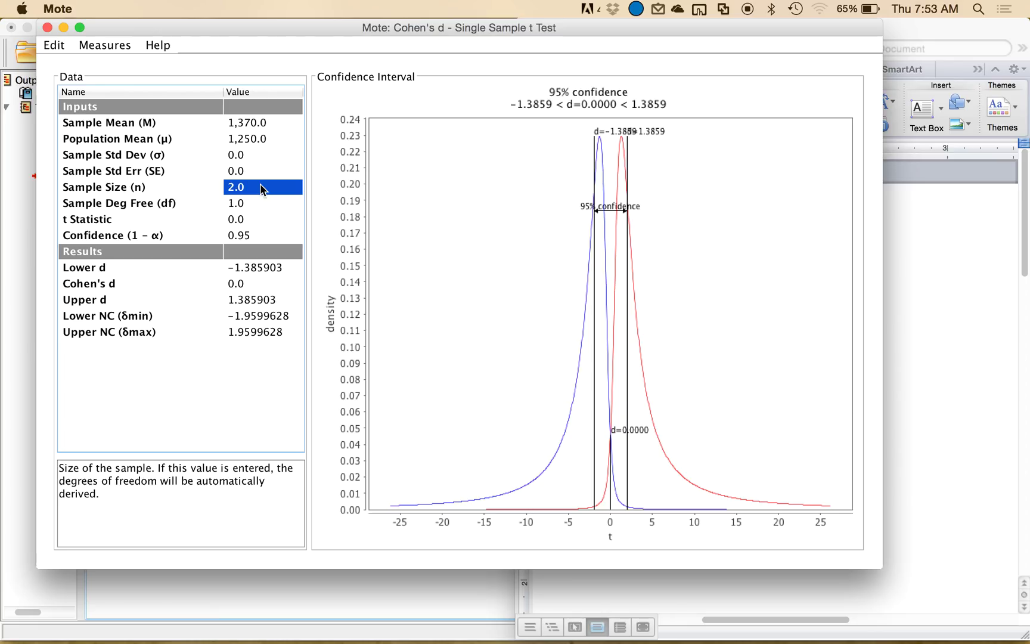
{"action": "key", "text": "Up"}
{"action": "type", "text": "112"}
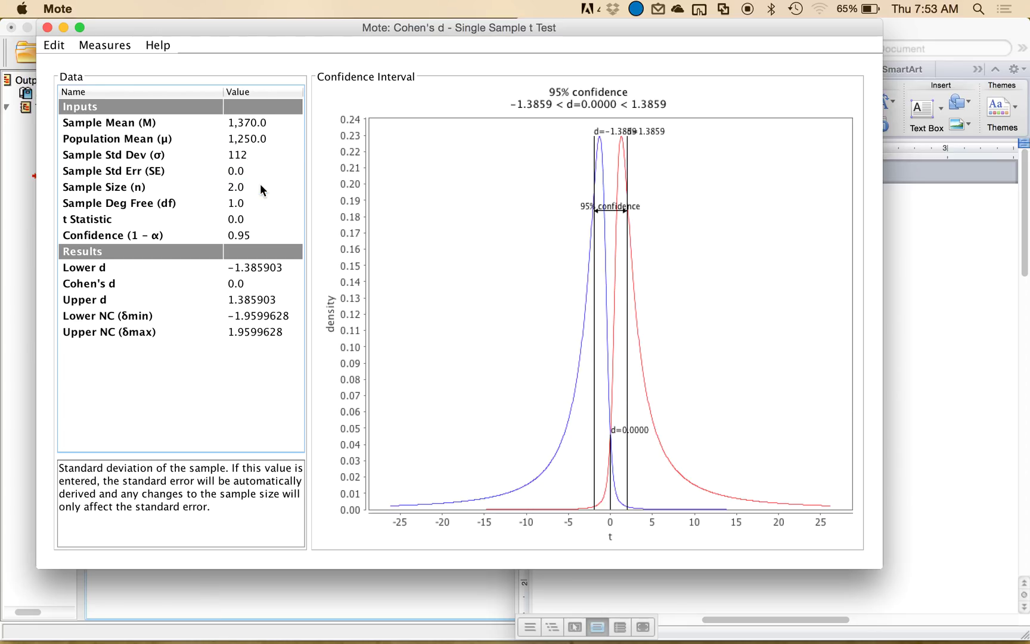
{"action": "type", "text": ".68"}
{"action": "key", "text": "Return"}
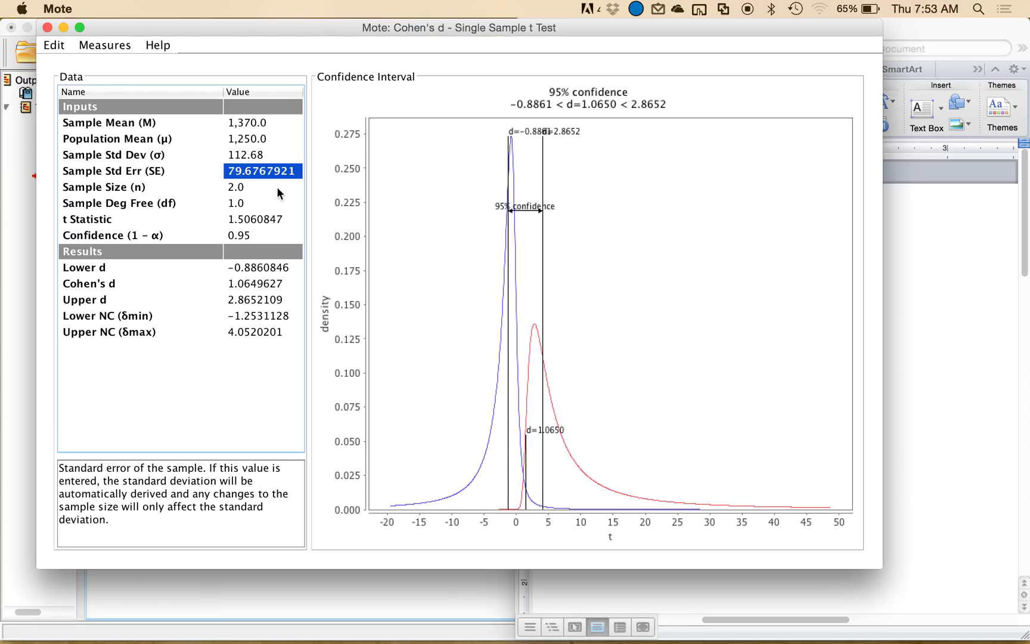
{"action": "left_click", "coordinate": [900, 415]}
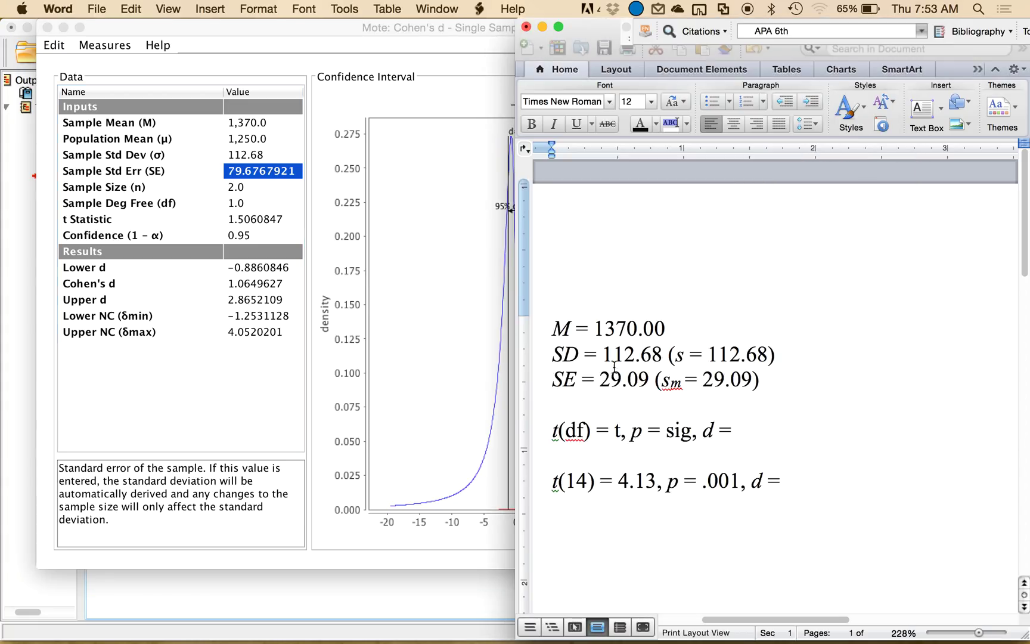
{"action": "double_click", "coordinate": [246, 186]}
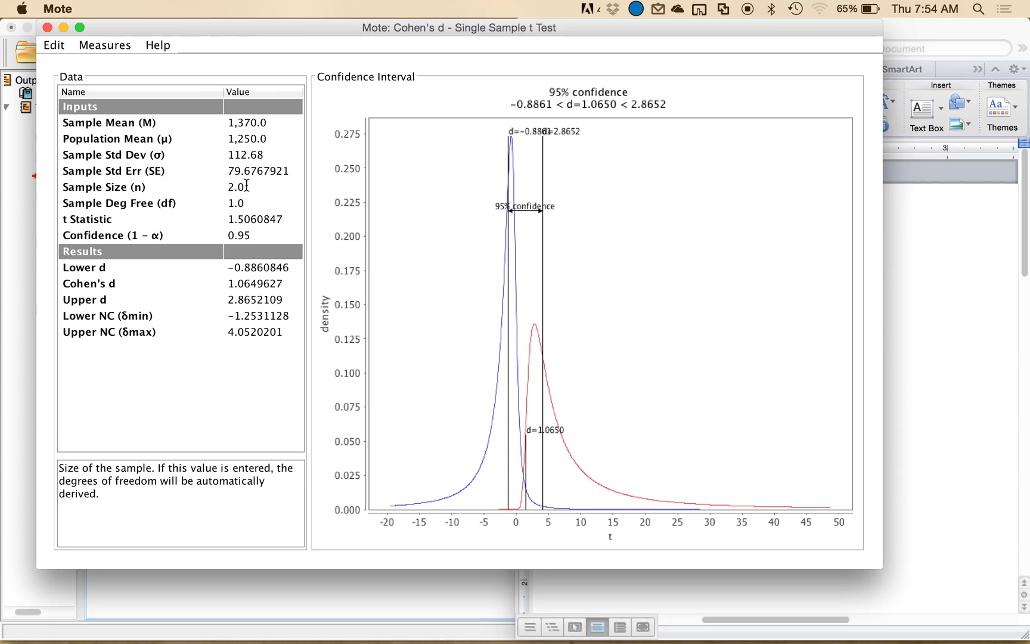
{"action": "double_click", "coordinate": [246, 186]}
{"action": "type", "text": "15"}
{"action": "key", "text": "Return"}
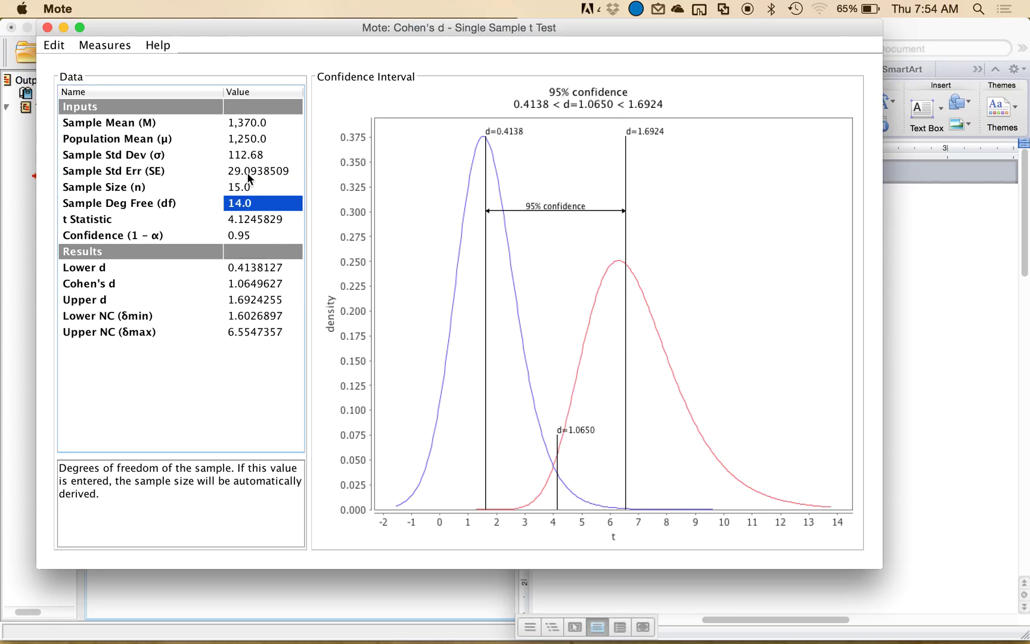
Copy Mote's Cohen's d into Word, rounded to 1.06, after 'd ='
{"action": "left_click", "coordinate": [1020, 328]}
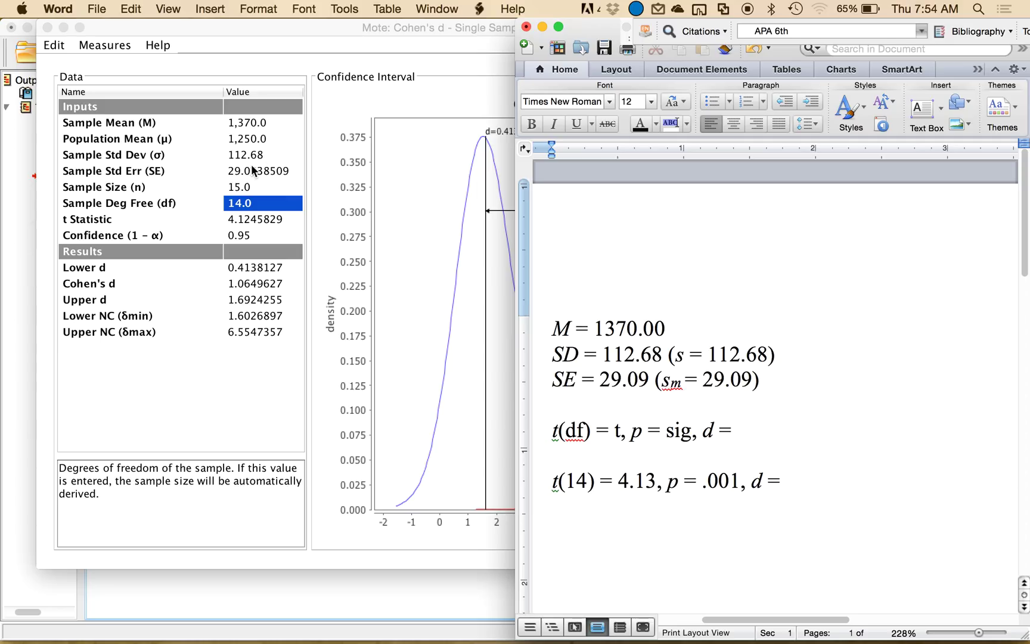
{"action": "left_click", "coordinate": [171, 285]}
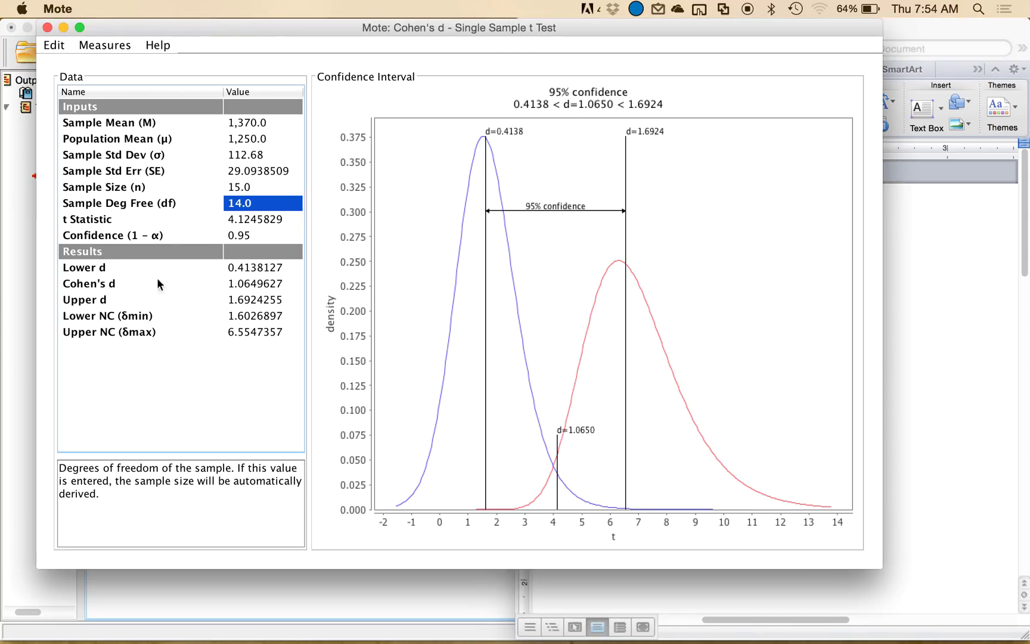
{"action": "left_click", "coordinate": [226, 283]}
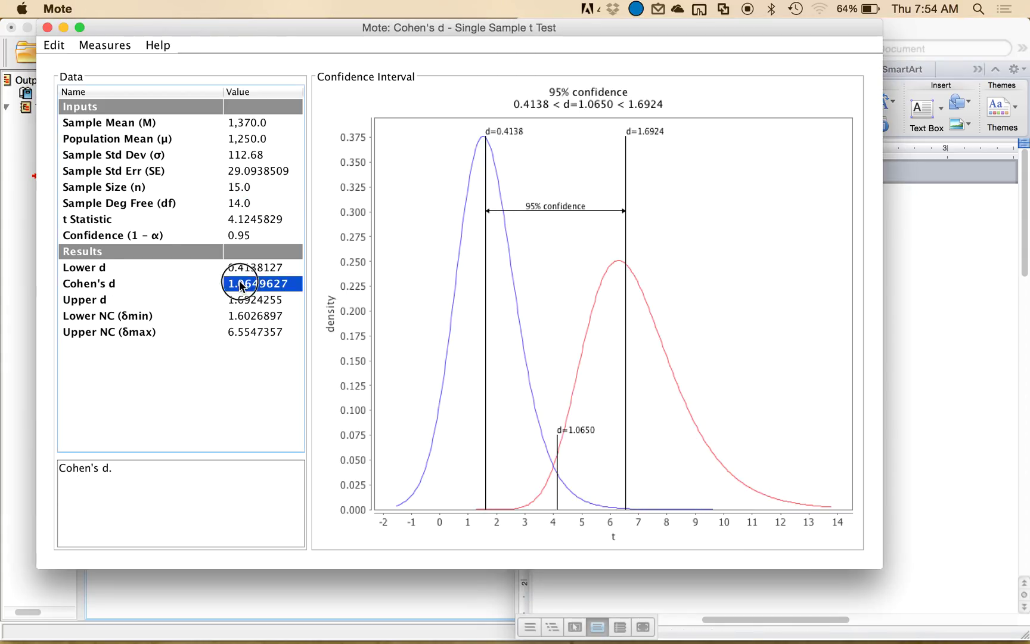
{"action": "left_click", "coordinate": [931, 447]}
{"action": "type", "text": "1.06"}
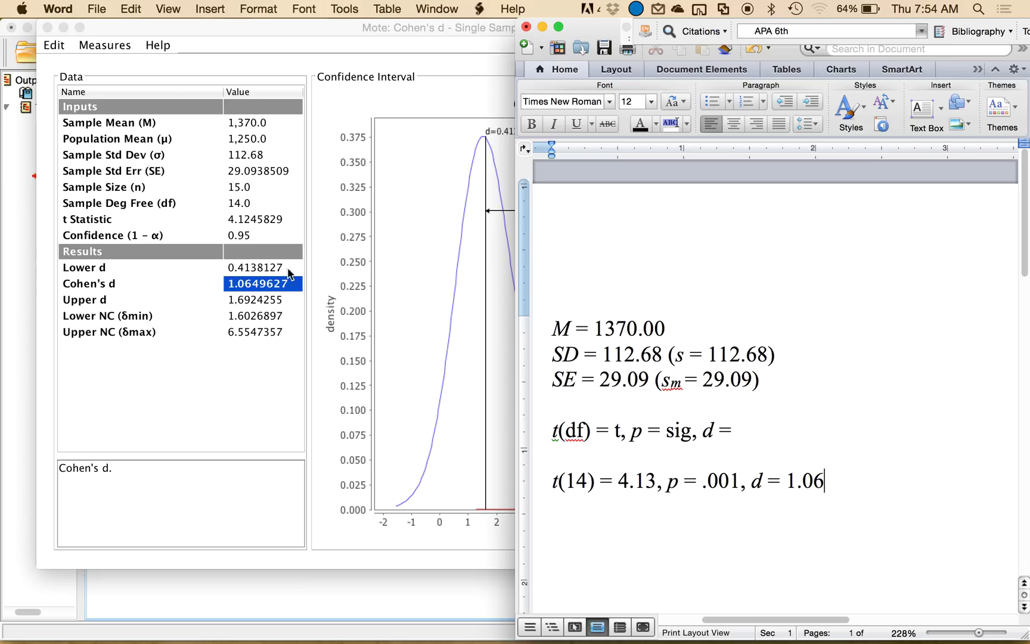
{"action": "left_click", "coordinate": [291, 349]}
{"action": "left_click", "coordinate": [945, 411]}
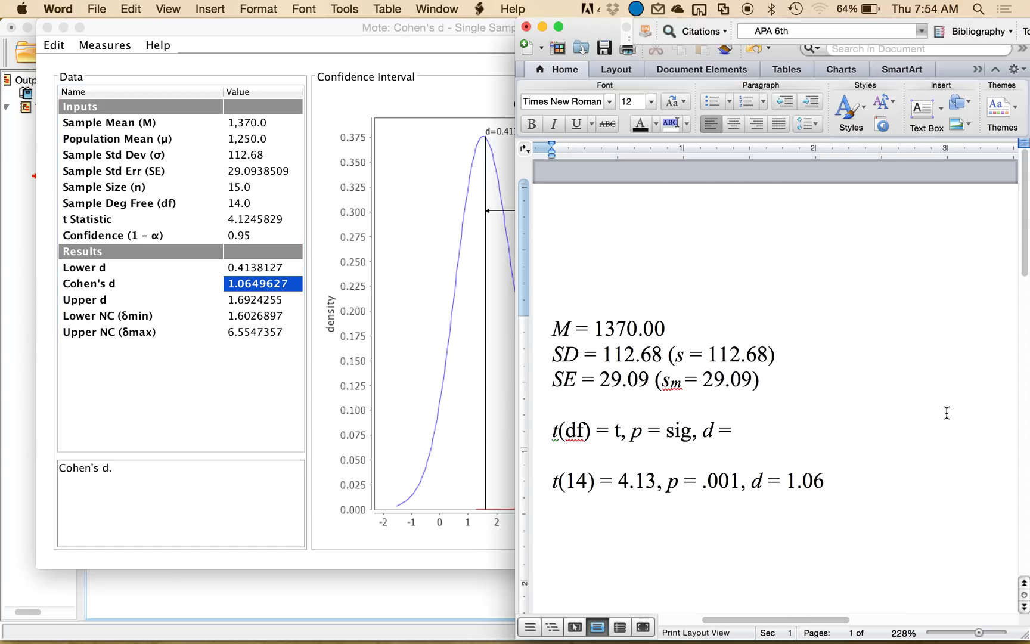